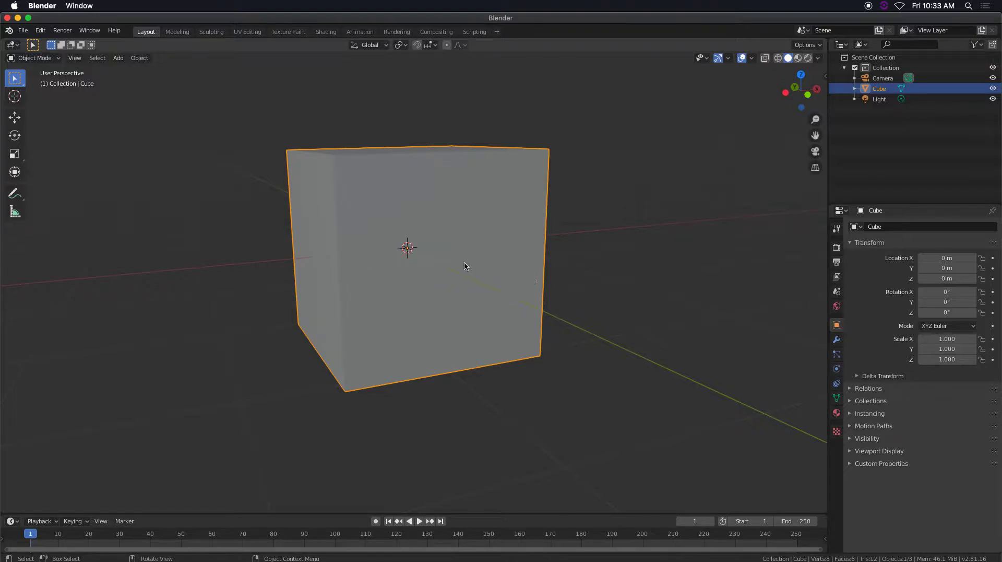
Delete one vertical side face of the cube in Edit Mode to open the box
key(Tab)
key(3)
middle_drag(458, 259, 387, 258)
click(388, 258)
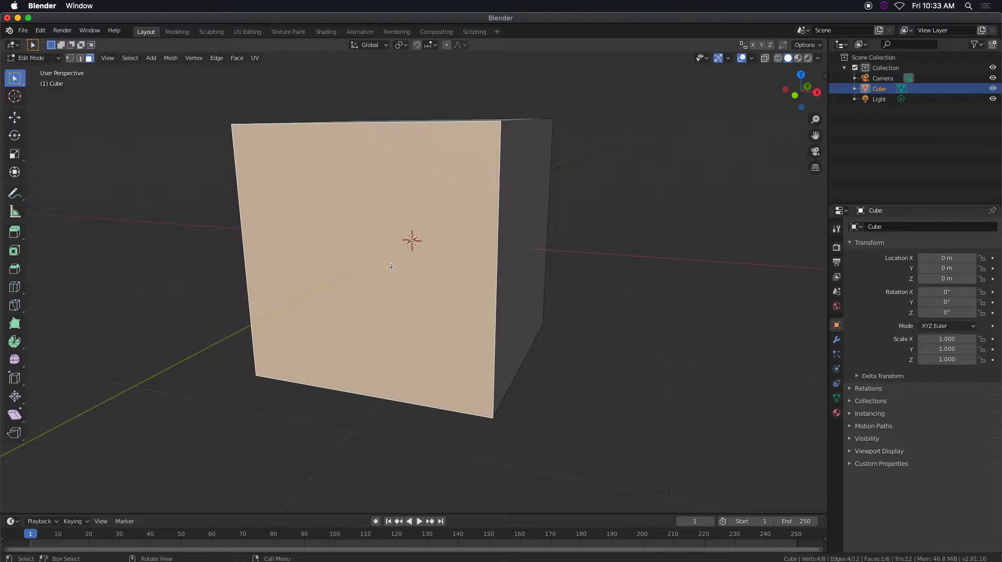
key(x)
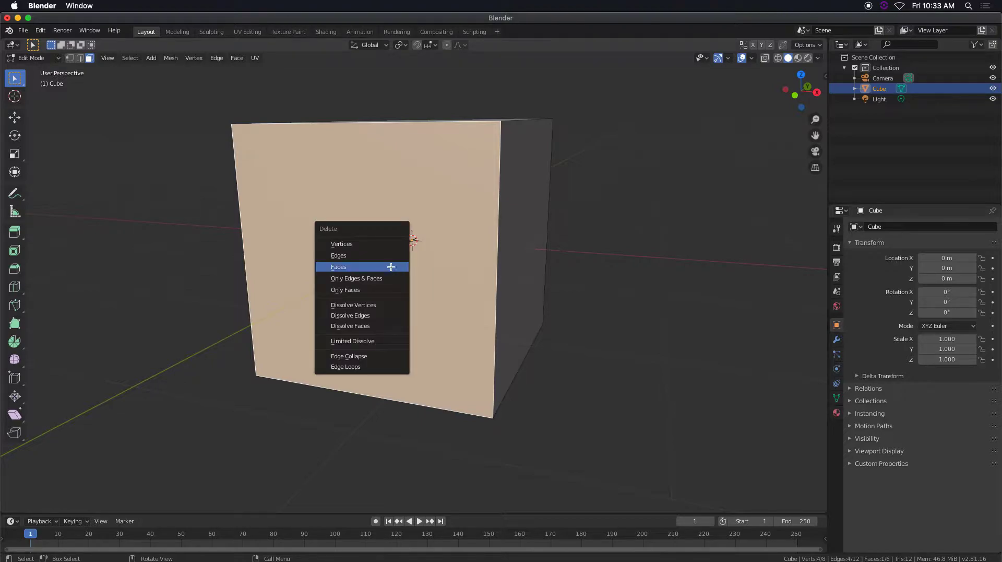
click(391, 266)
Lock the camera to the view and frame the box's interior straight through its open side
scroll(395, 267, up, 3)
middle_drag(394, 270, 434, 266)
key(KP_0)
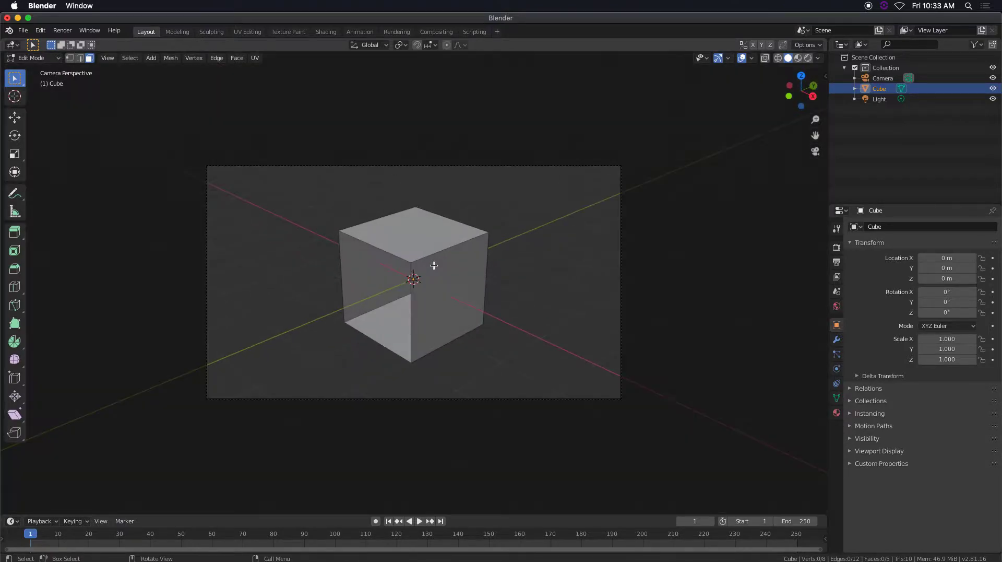
key(n)
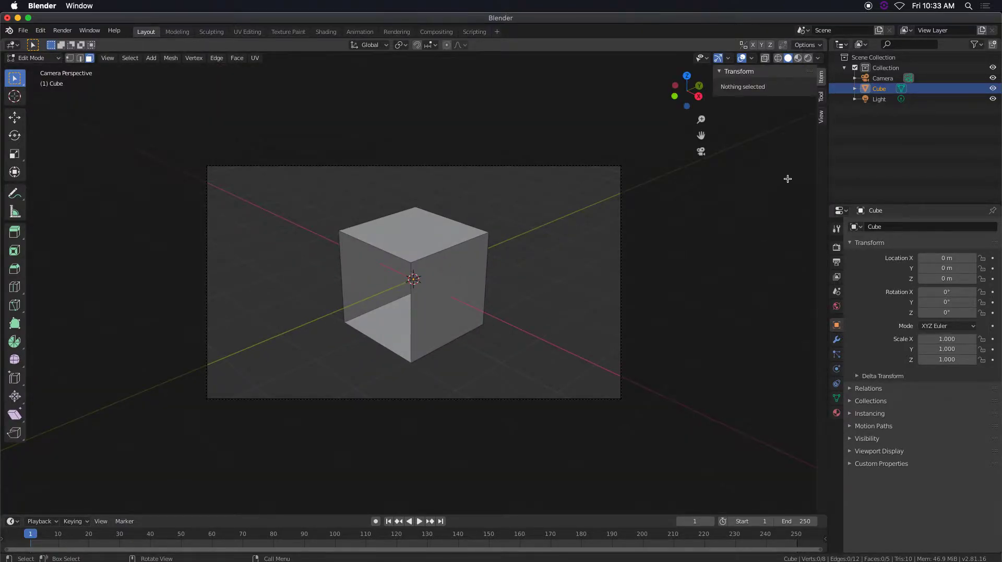
click(821, 119)
click(807, 199)
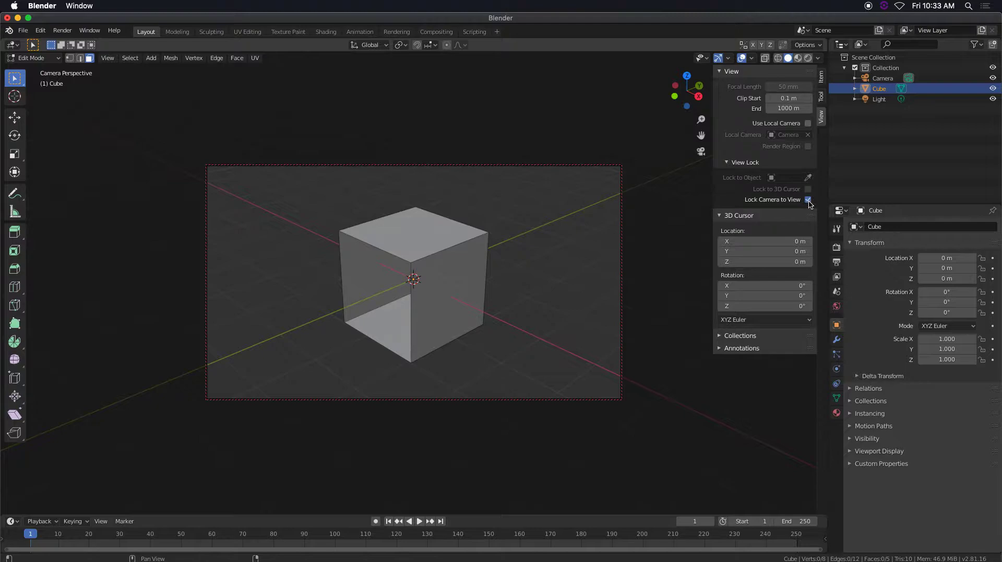
middle_drag(434, 346, 491, 320)
scroll(486, 306, up, 6)
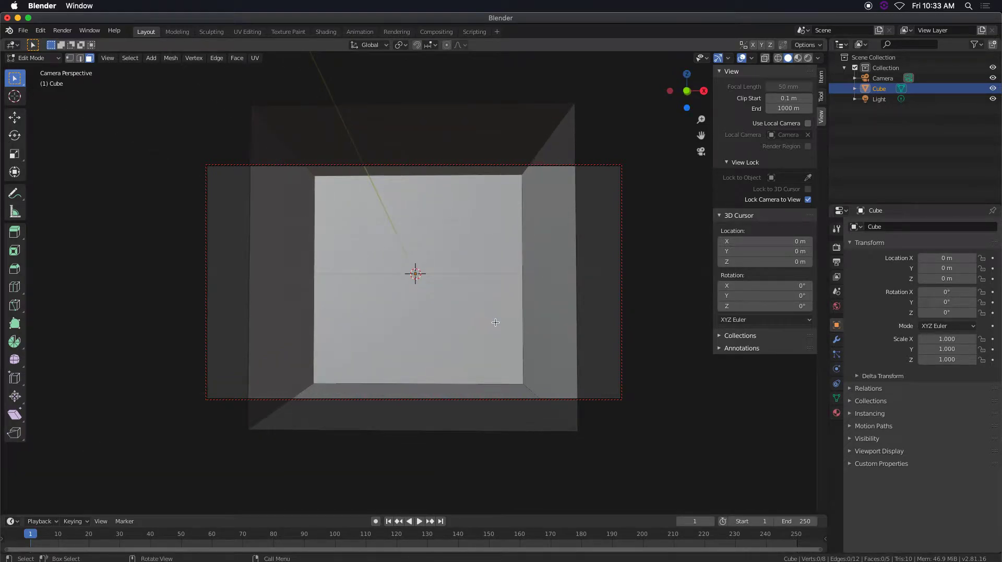
Scale the box along X by about 1.344 in Object Mode
key(Tab)
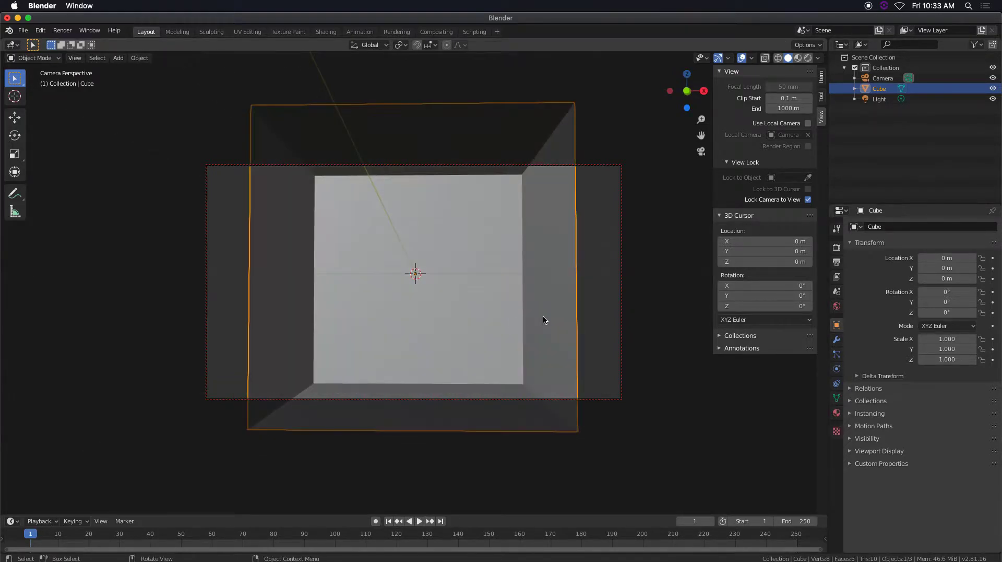
key(s)
key(x)
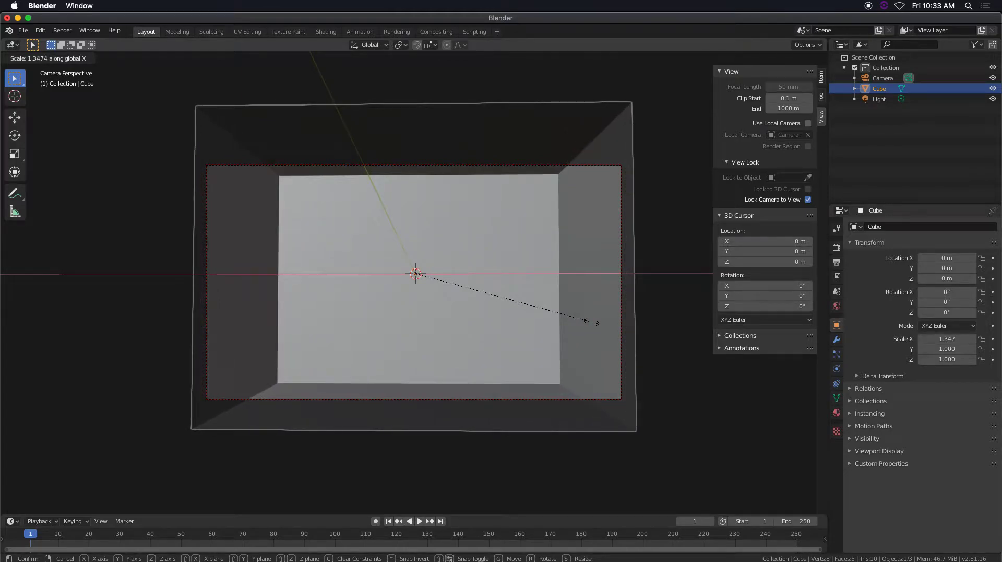
click(591, 327)
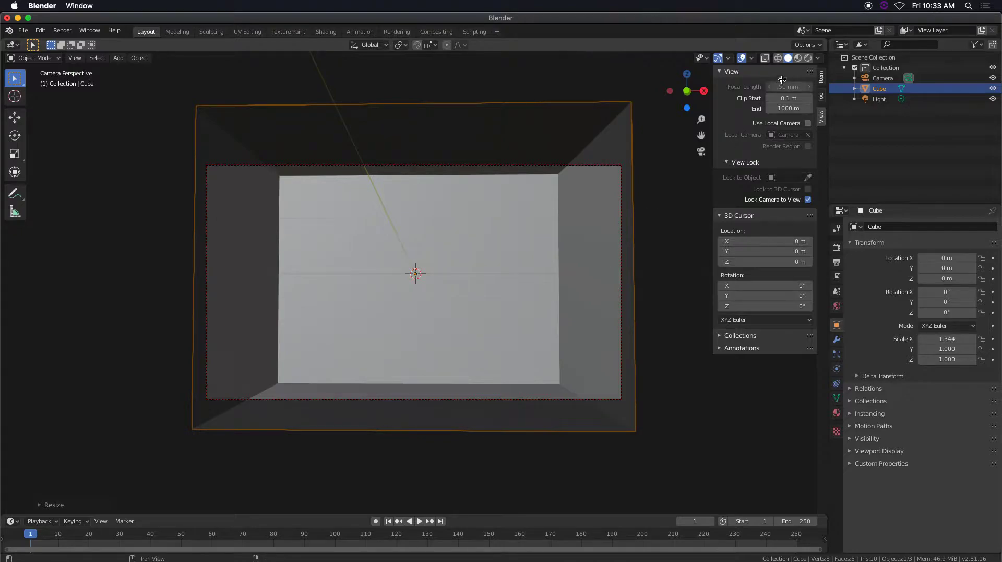
Refine the camera framing of the box interior in rendered shading and unlock the camera from the view
click(808, 58)
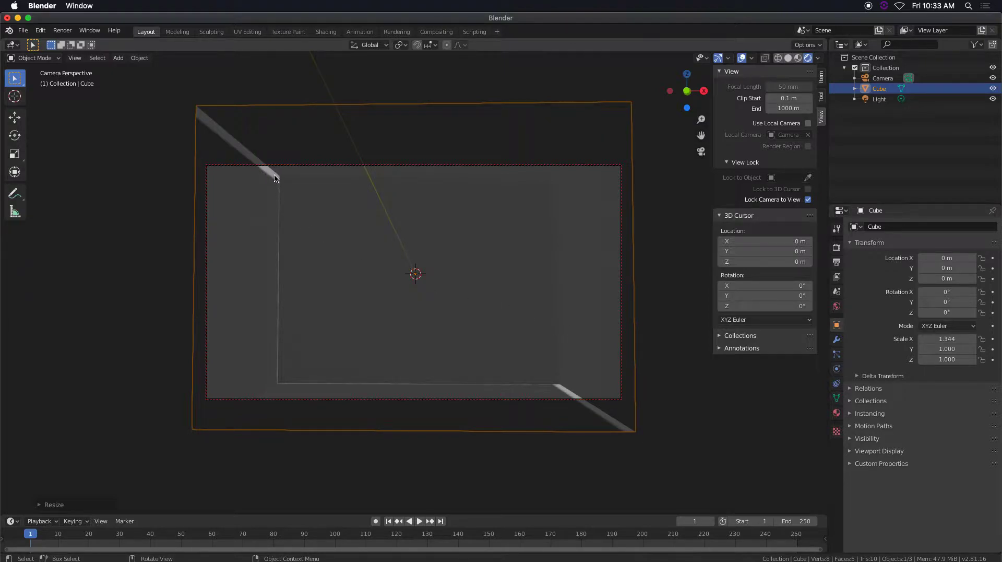
mouse_move(444, 238)
middle_down()
mouse_move(432, 250)
mouse_move(443, 237)
mouse_move(433, 241)
middle_up()
scroll(442, 237, up, 3)
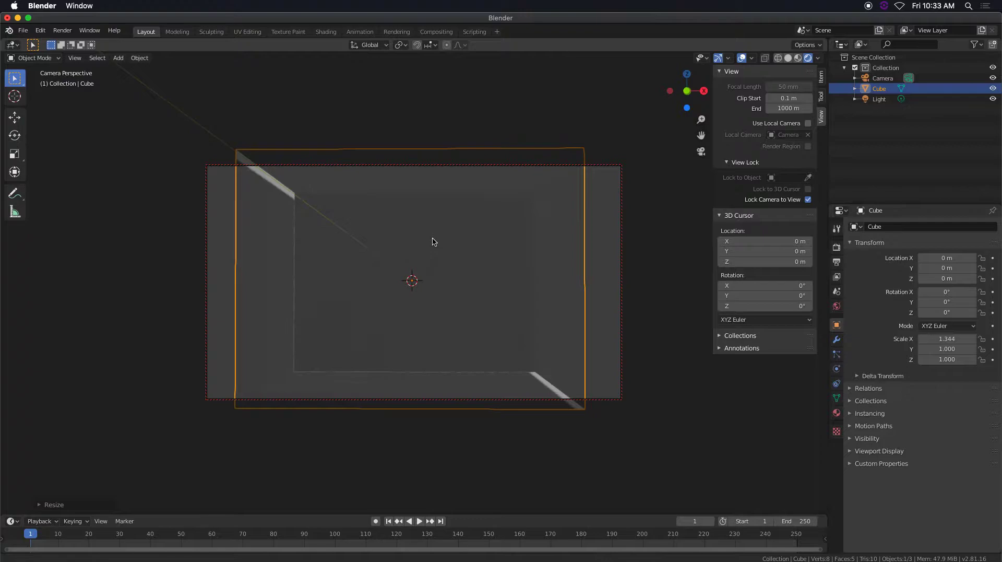
scroll(433, 242, up, 3)
scroll(433, 241, down, 2)
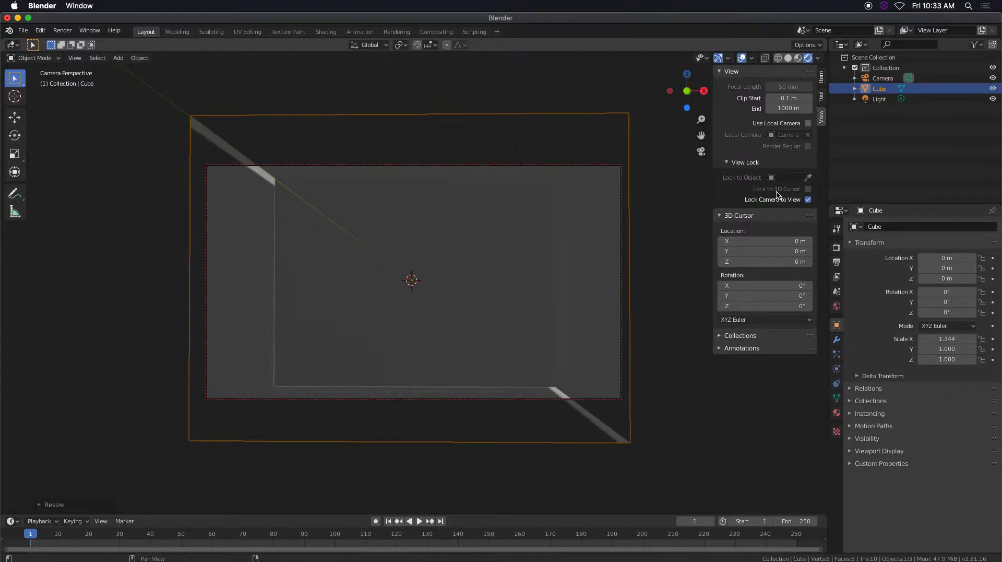
click(808, 200)
Enable contact shadows on the point light and set their distance to 3.7 m
middle_drag(597, 242, 520, 255)
scroll(522, 255, down, 5)
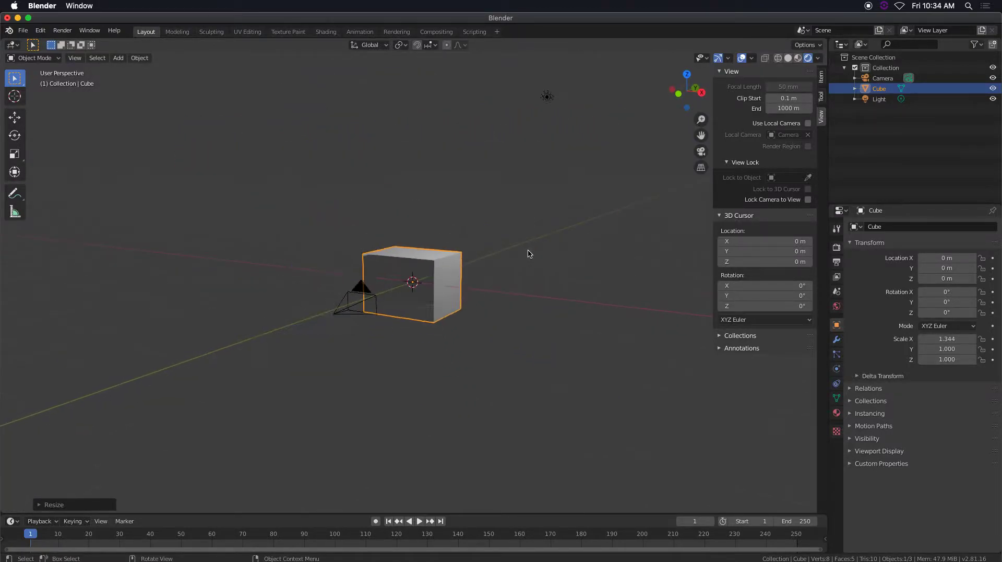
click(547, 97)
scroll(469, 217, up, 6)
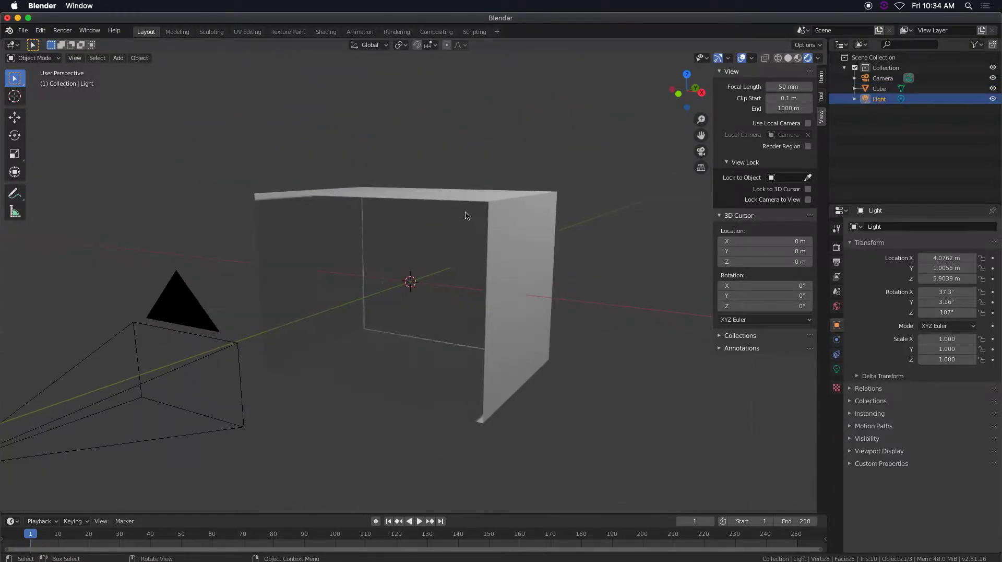
click(837, 369)
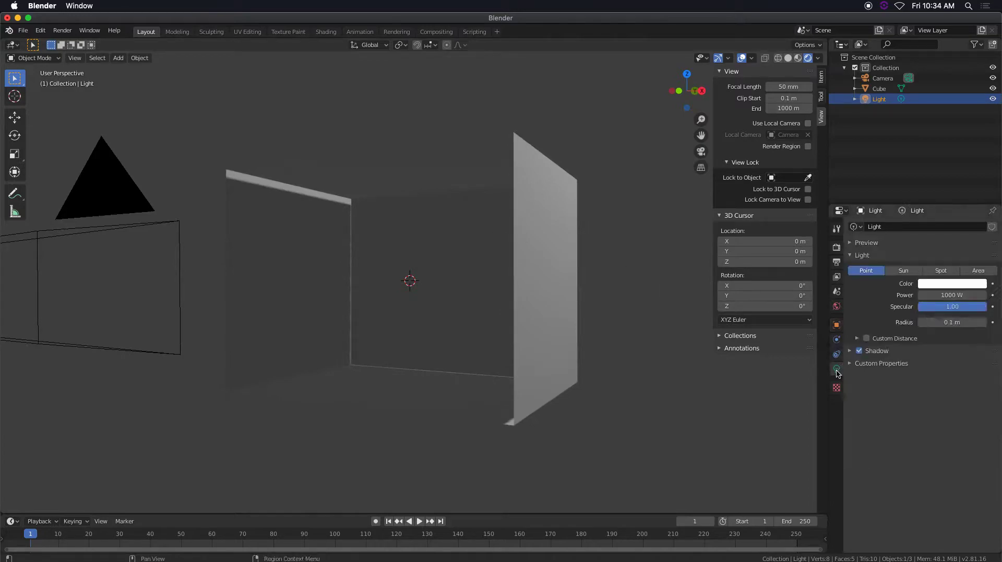
click(851, 350)
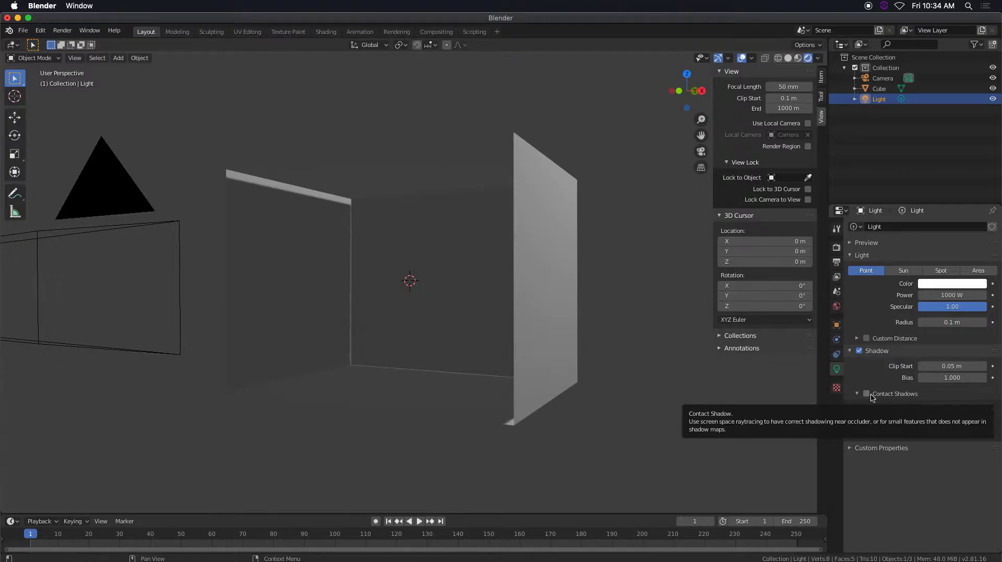
click(866, 393)
middle_drag(485, 313, 511, 318)
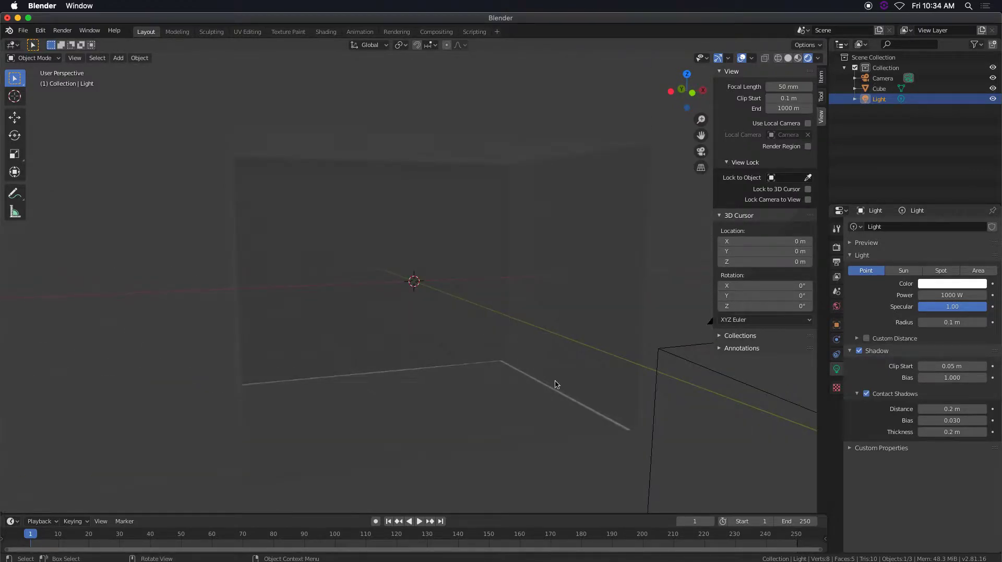
scroll(633, 410, down, 1)
mouse_move(962, 409)
mouse_down()
mouse_move(980, 410)
mouse_move(942, 409)
mouse_move(963, 409)
mouse_up()
Delete the point light from the scene
middle_drag(543, 290, 439, 265)
scroll(447, 255, down, 6)
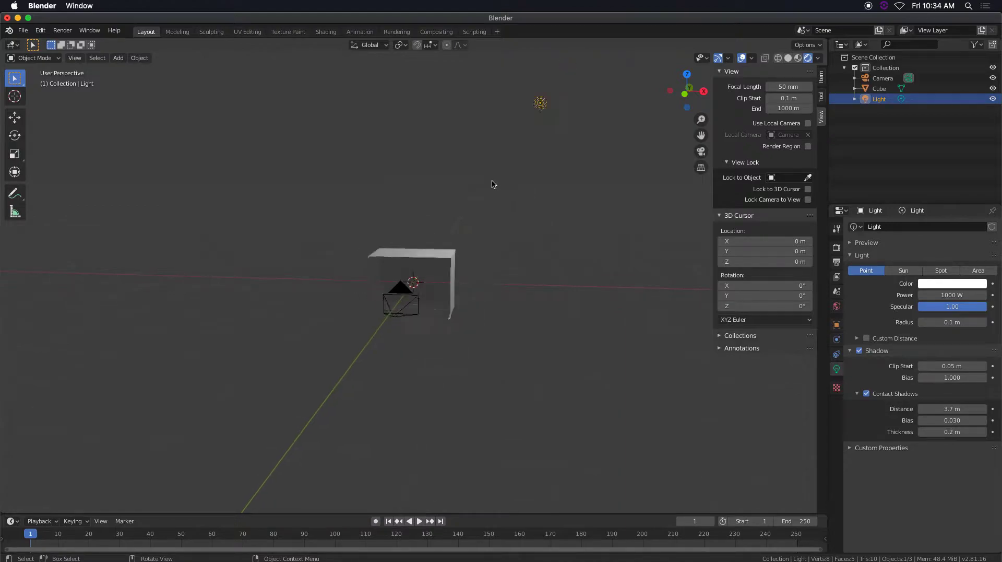
key(Delete)
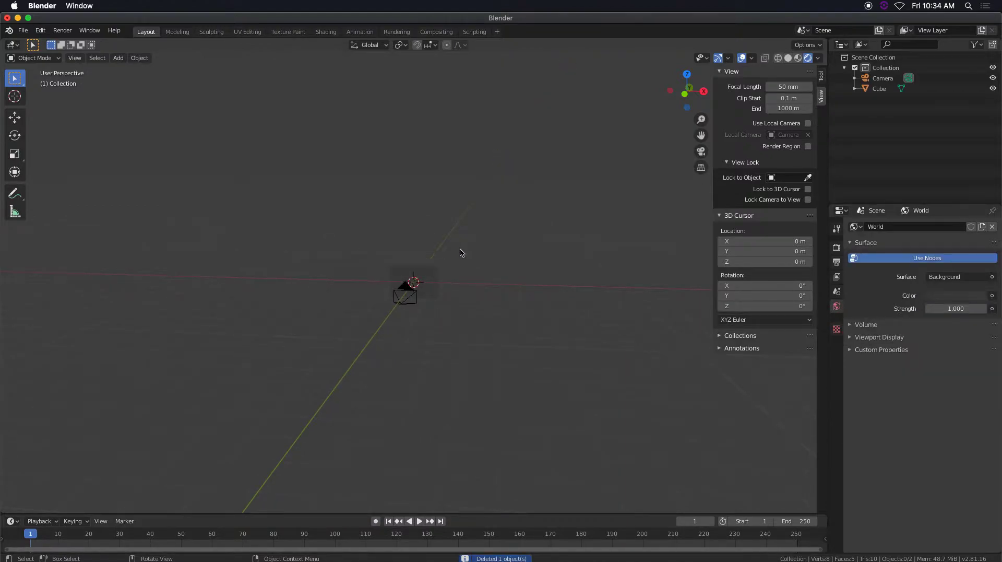
Add a mesh cylinder at the centre of the box and show its creation settings
scroll(459, 246, up, 6)
mouse_move(456, 245)
middle_down()
mouse_move(485, 239)
mouse_move(470, 246)
middle_up()
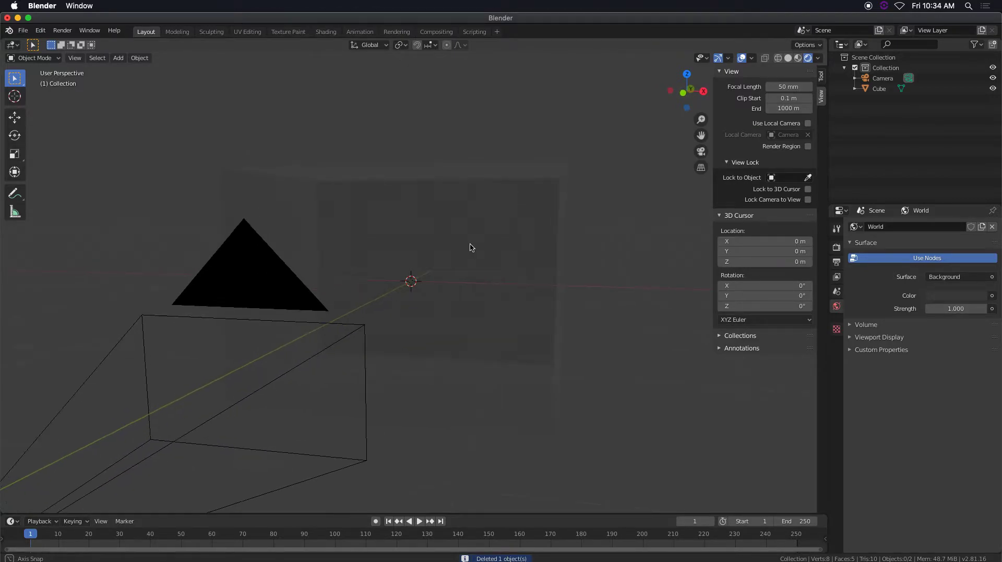
key(shift+a)
mouse_move(512, 256)
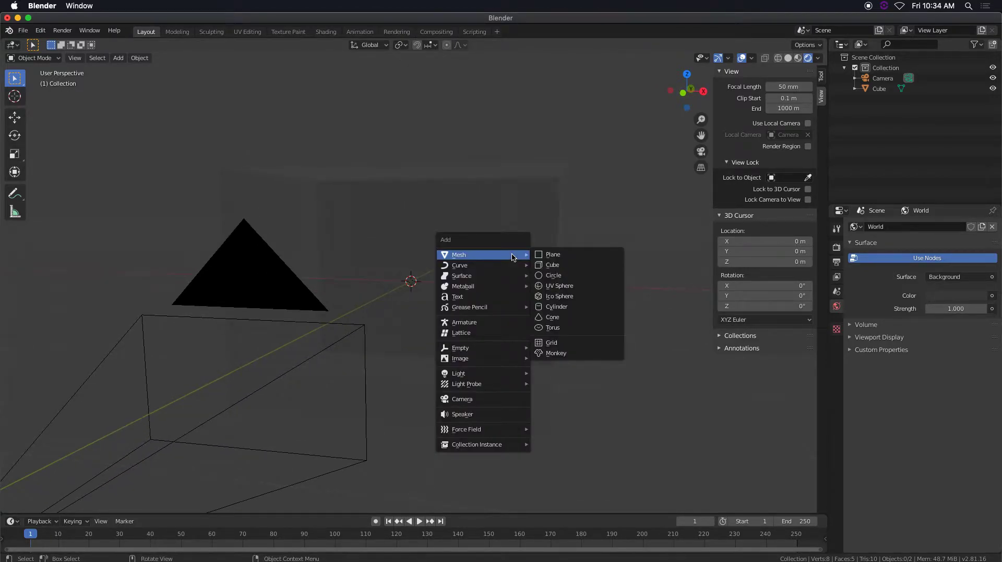
click(584, 308)
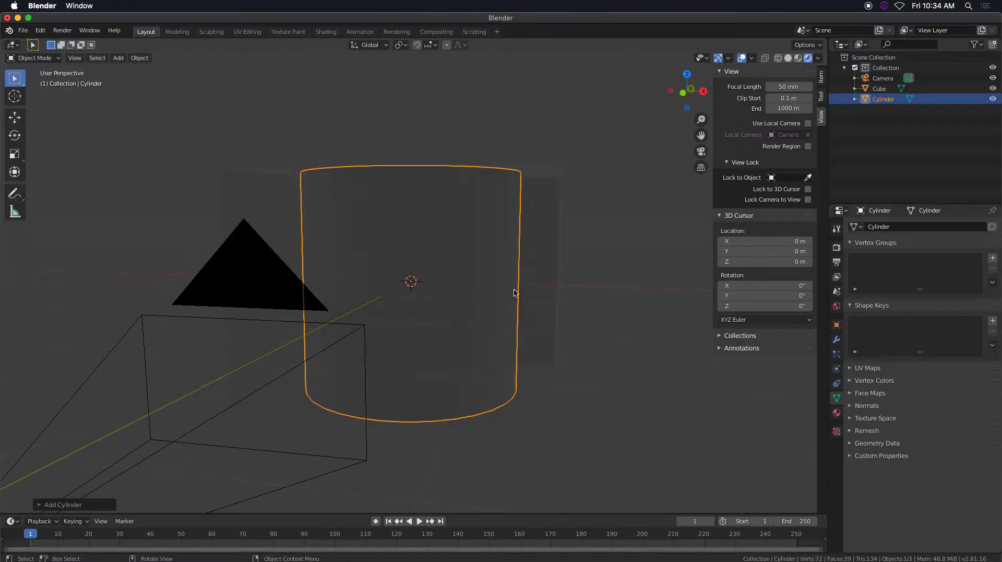
scroll(287, 324, up, 1)
click(37, 504)
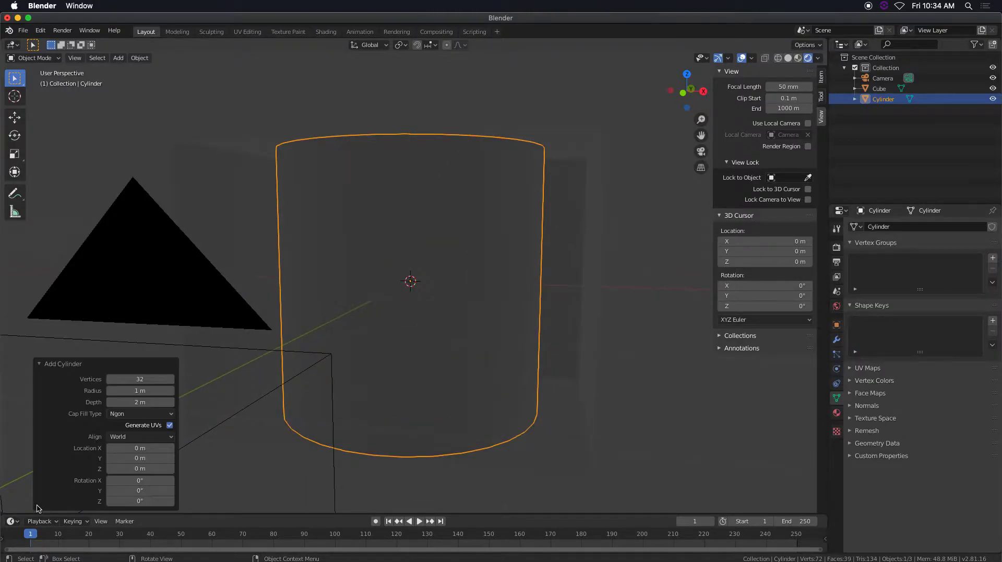
Rotate the cylinder 90° about the global Y axis so that it lies horizontally
middle_drag(393, 337, 402, 351)
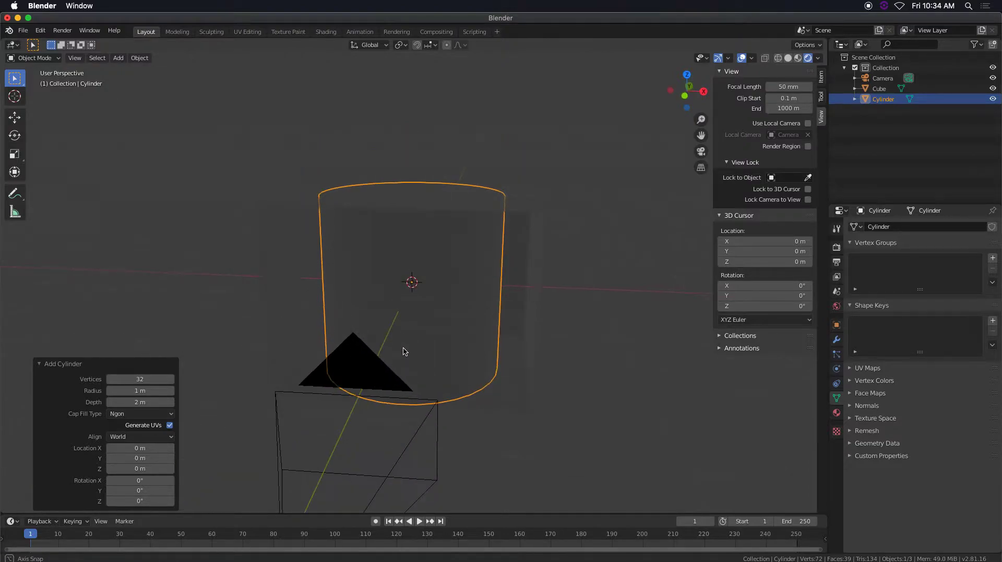
key(r)
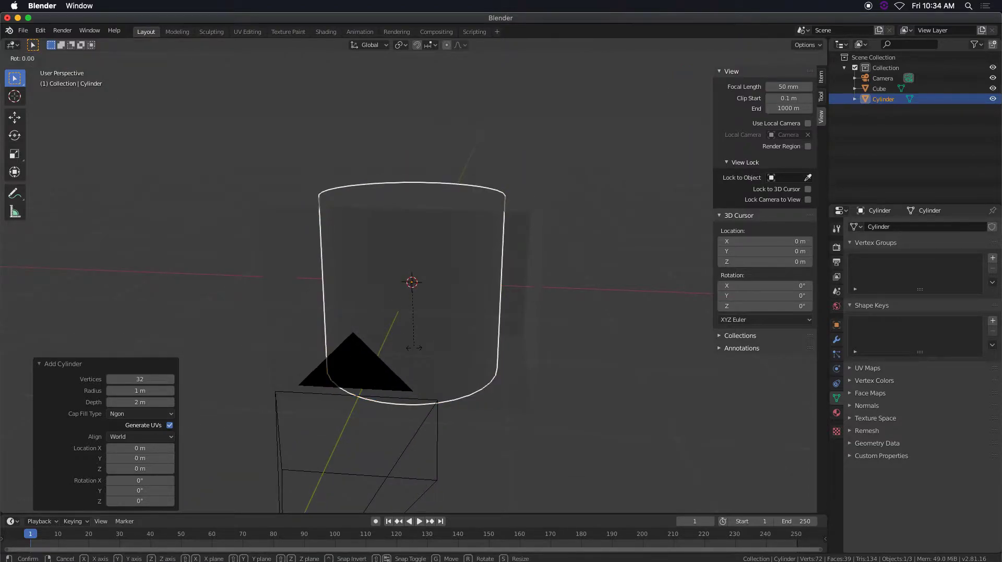
text(y90)
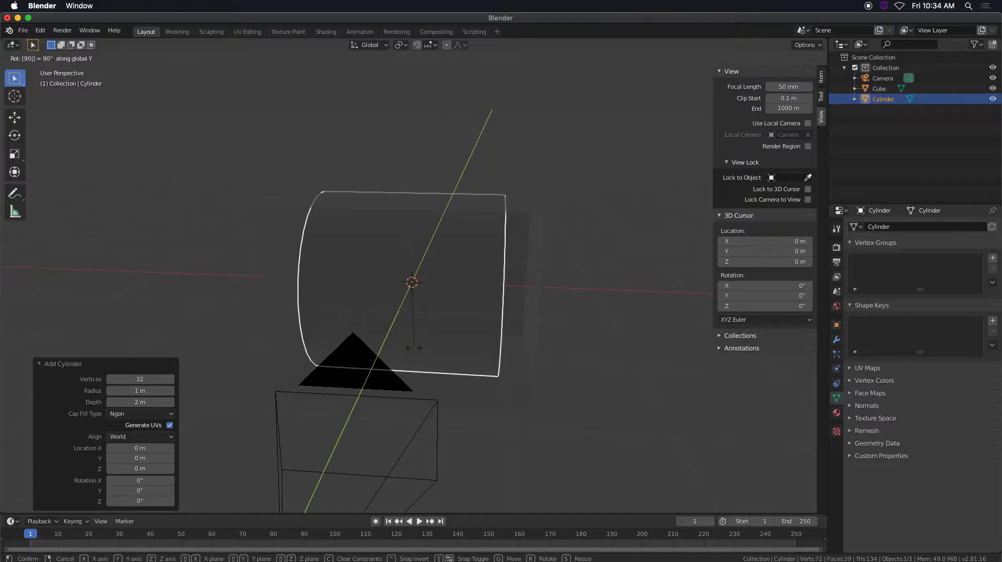
key(Return)
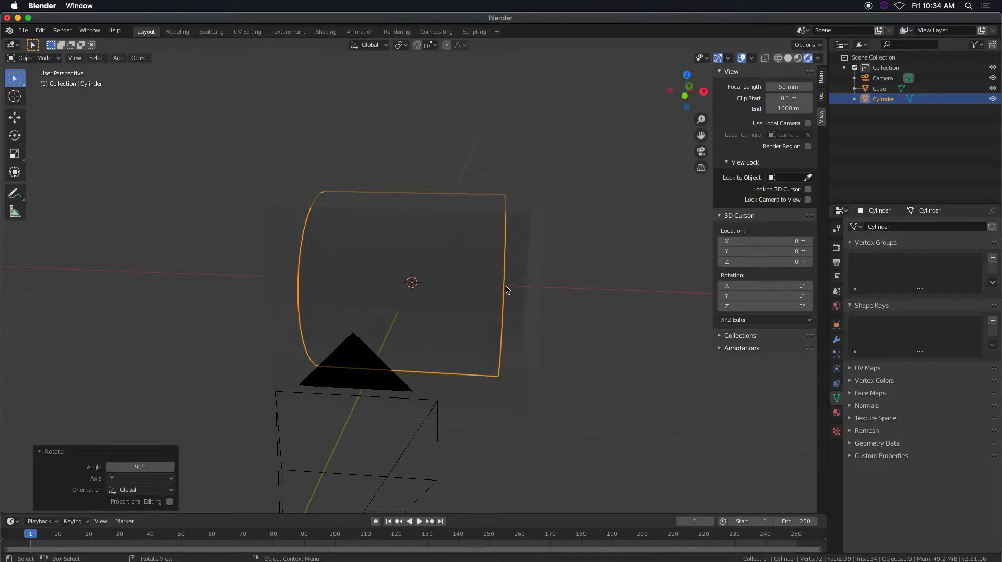
Scale the cylinder uniformly by about -0.087, stretch it along X, and scale it by about 0.528 into a thin tube
key(s)
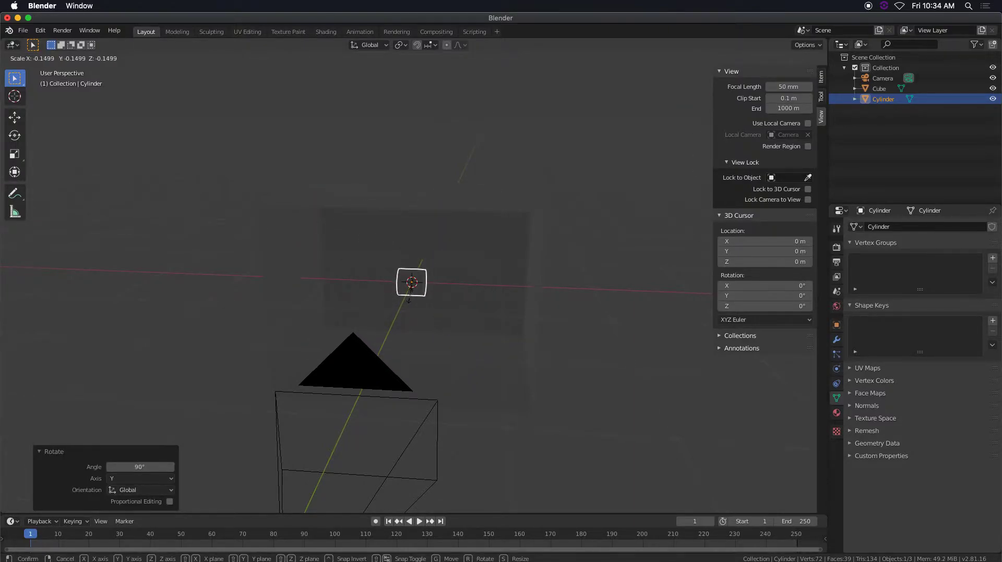
key(Return)
key(s)
key(x)
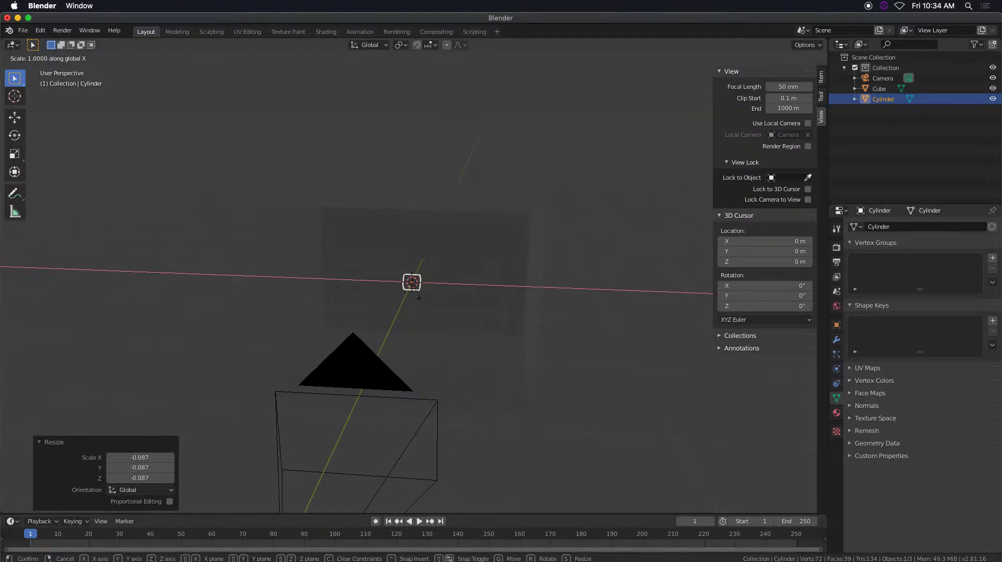
key(Return)
key(s)
key(Return)
Give the tube a new material and set its surface shader to Emission
middle_drag(505, 292, 451, 270)
scroll(472, 280, down, 1)
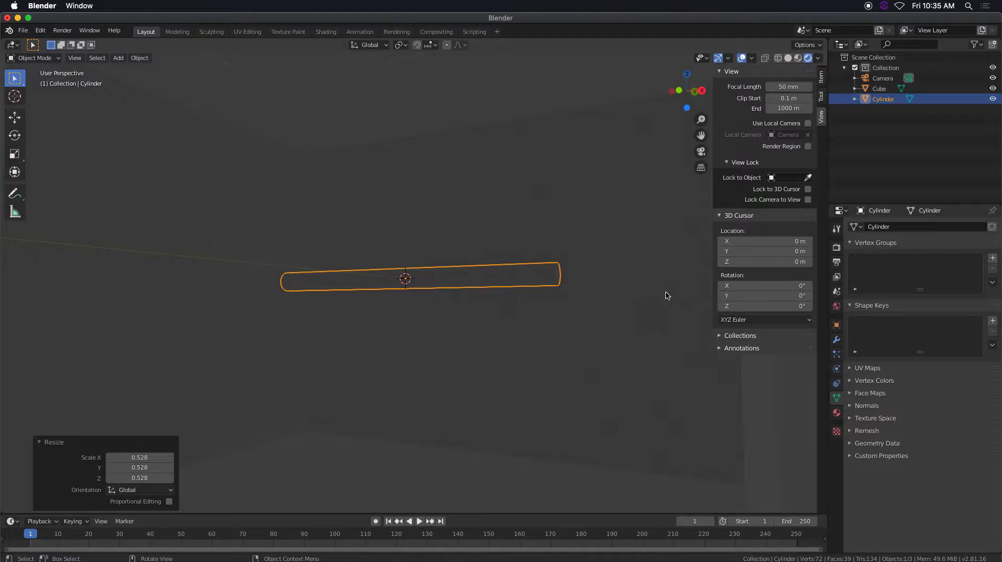
scroll(374, 183, down, 2)
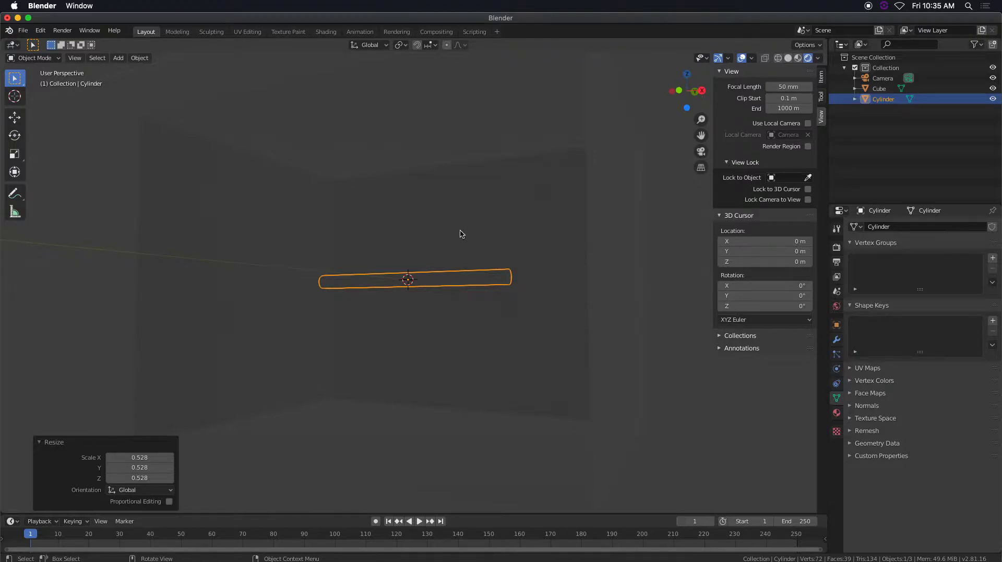
click(836, 413)
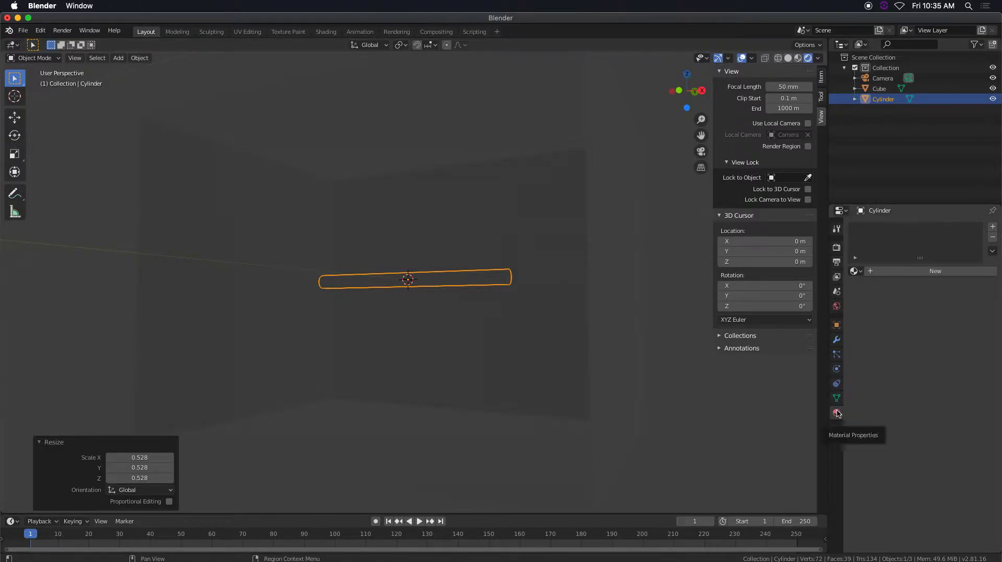
click(900, 275)
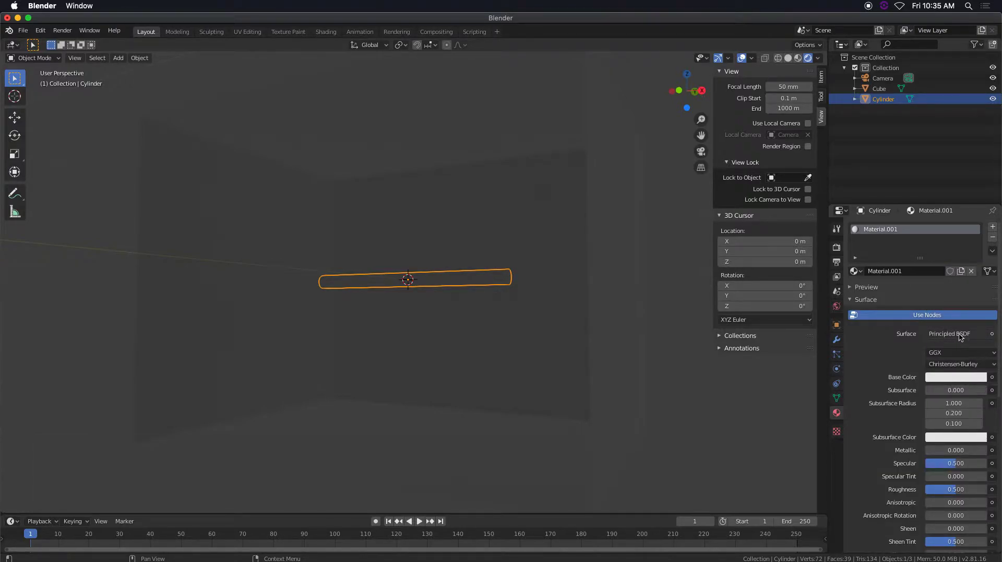
click(960, 334)
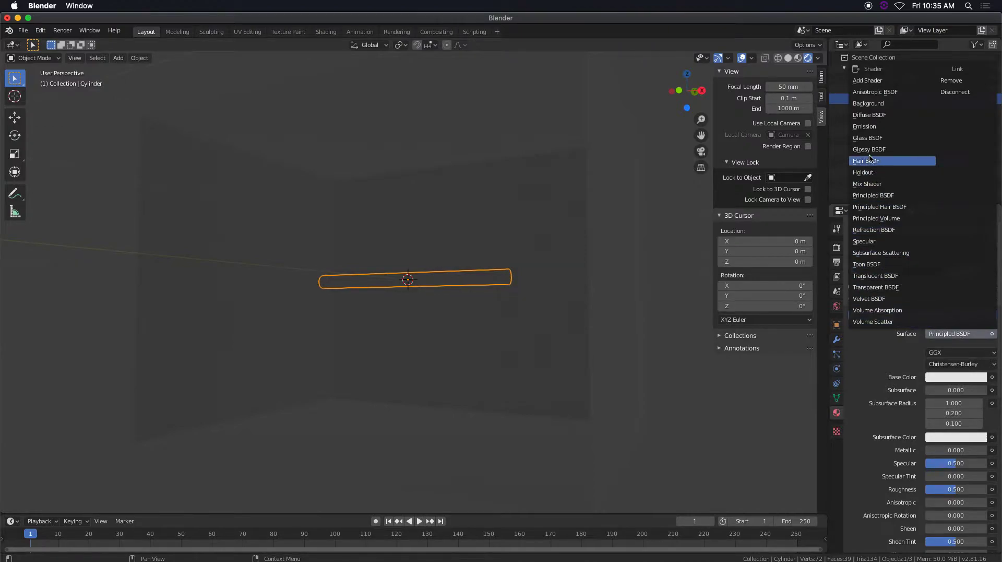
click(874, 129)
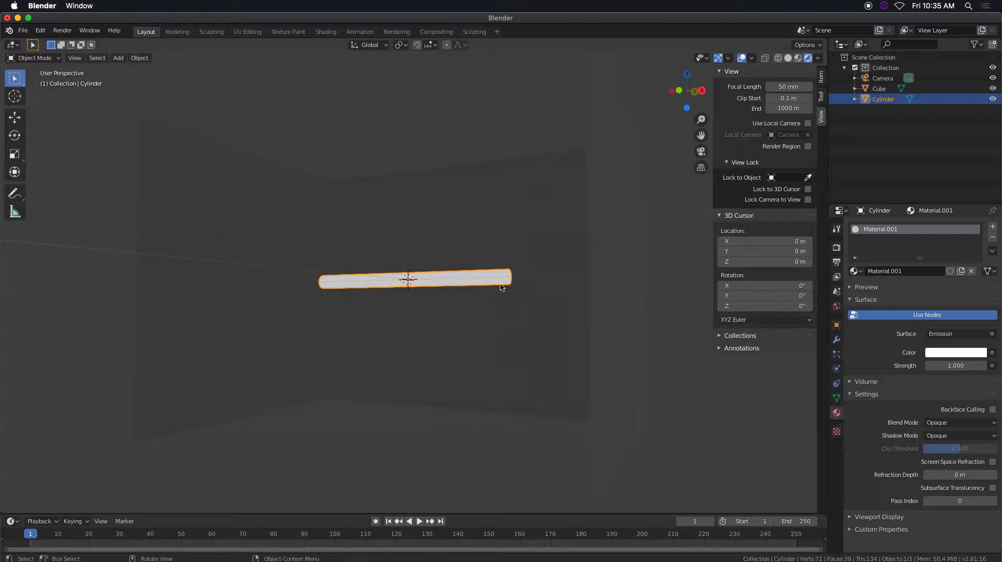
Set the emission strength of the tube's material to 10
middle_drag(451, 275, 474, 290)
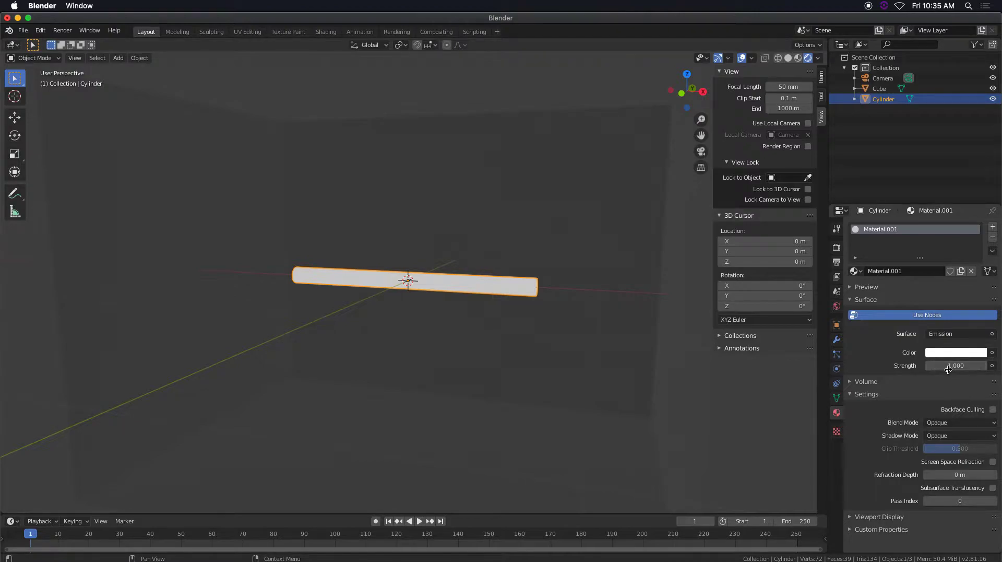
click(957, 352)
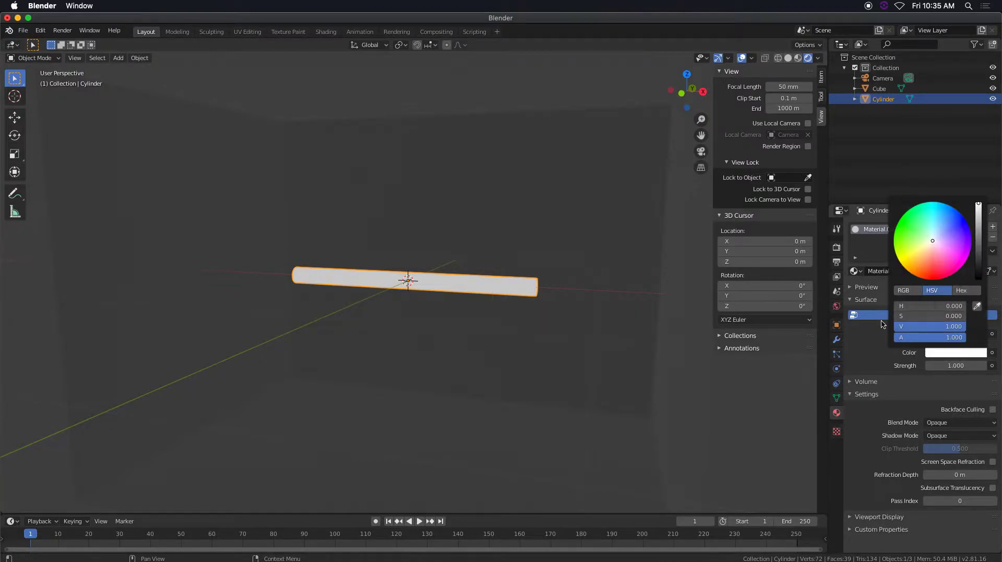
click(963, 367)
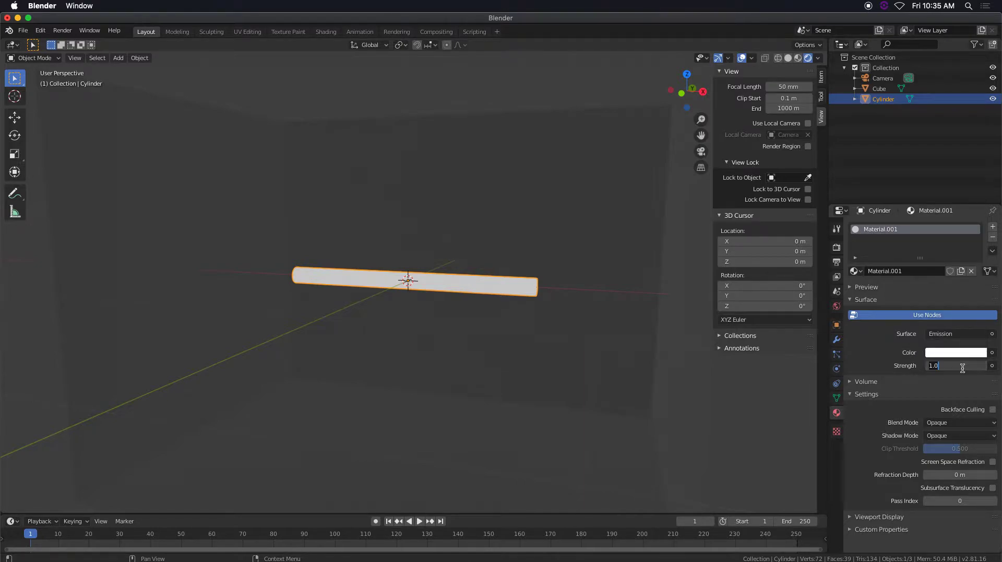
text(10)
key(Return)
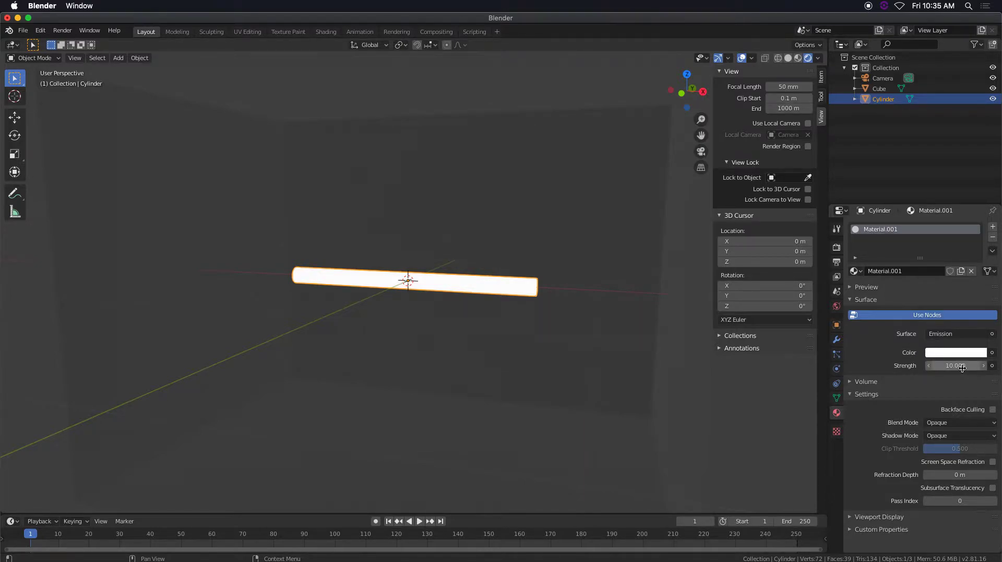
Raise the emission strength of the tube's material to 50
click(962, 368)
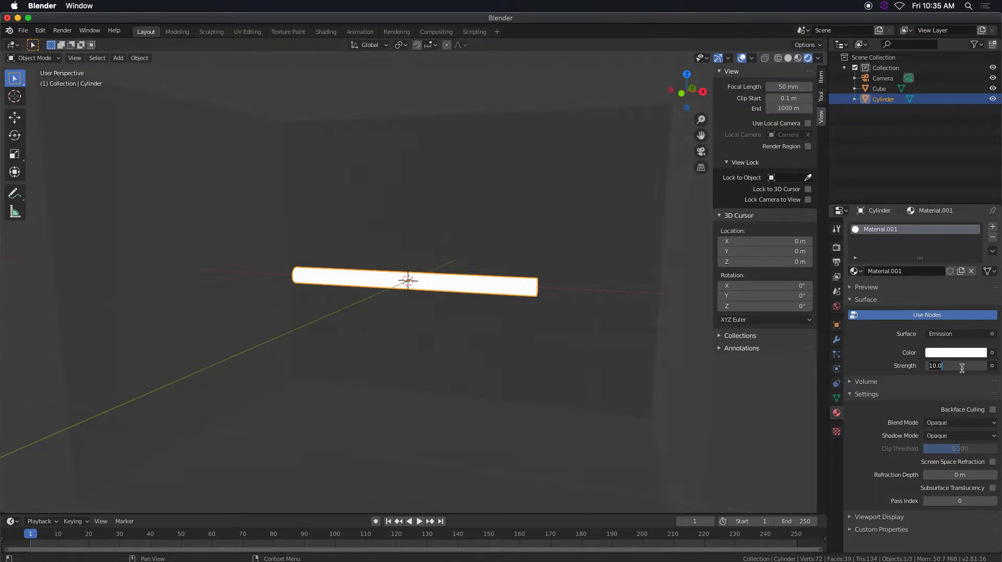
key(BackSpace)
key(BackSpace)
key(BackSpace)
key(BackSpace)
text(50)
key(Return)
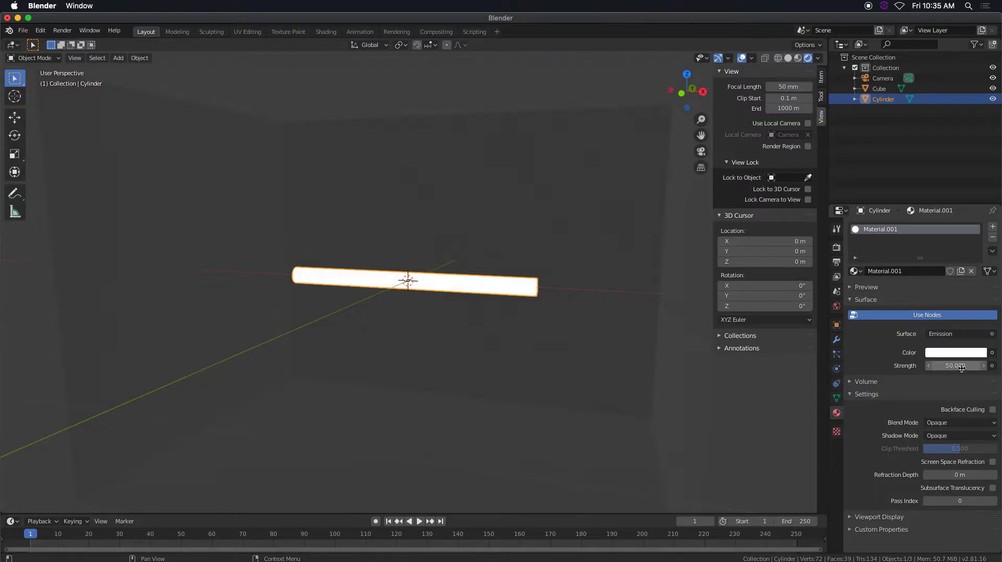
Enable Ambient Occlusion, Bloom and Screen Space Reflections in the Eevee render settings
click(837, 247)
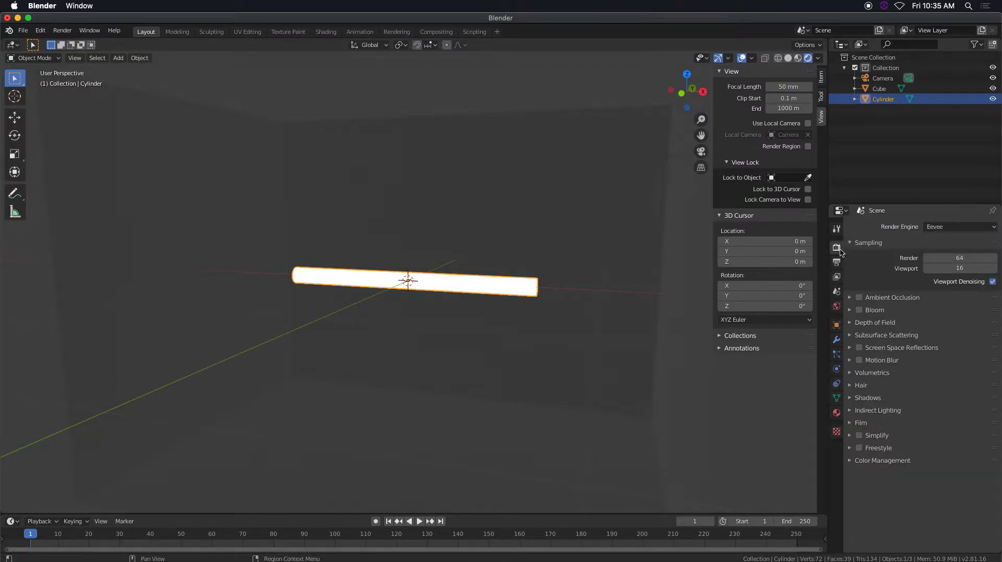
click(868, 299)
click(859, 298)
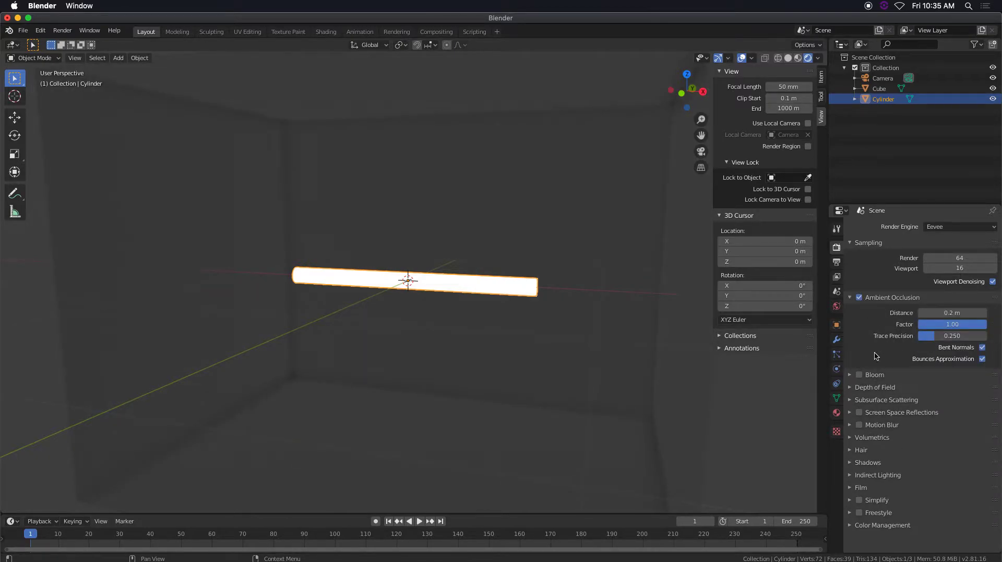
click(859, 376)
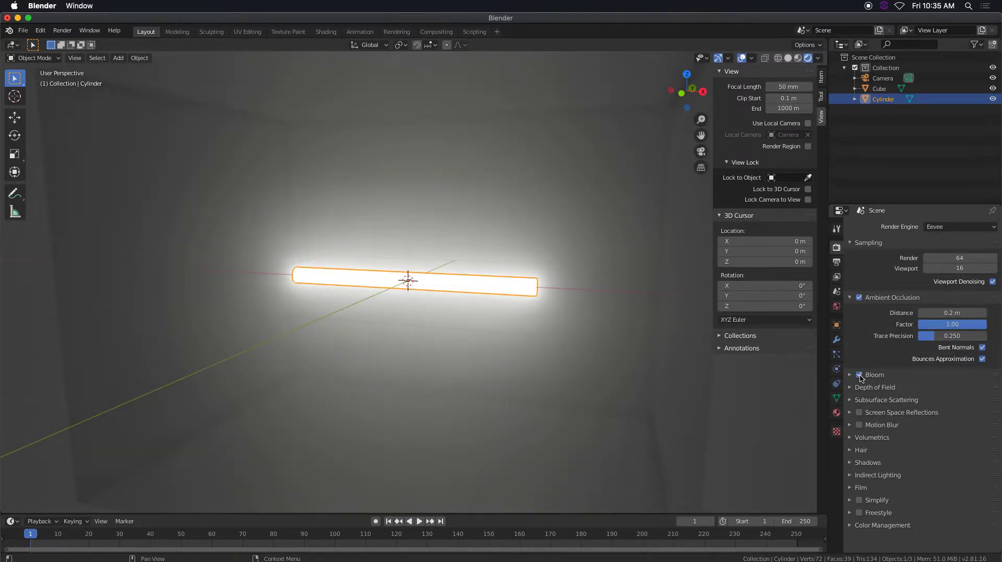
click(860, 413)
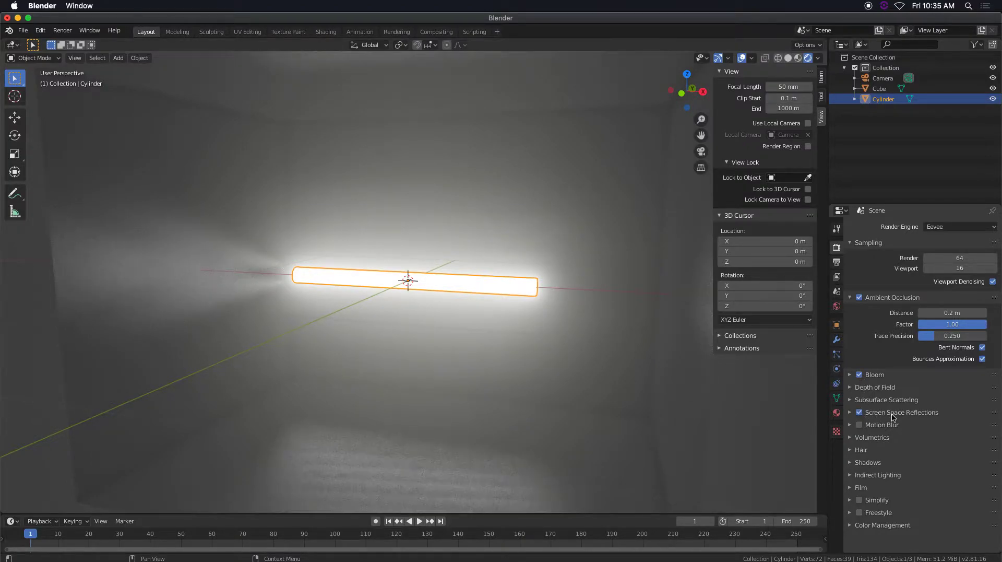
Lower the emission strength of the tube's material to 7.5
middle_drag(607, 329, 592, 304)
scroll(555, 300, up, 5)
scroll(562, 305, down, 1)
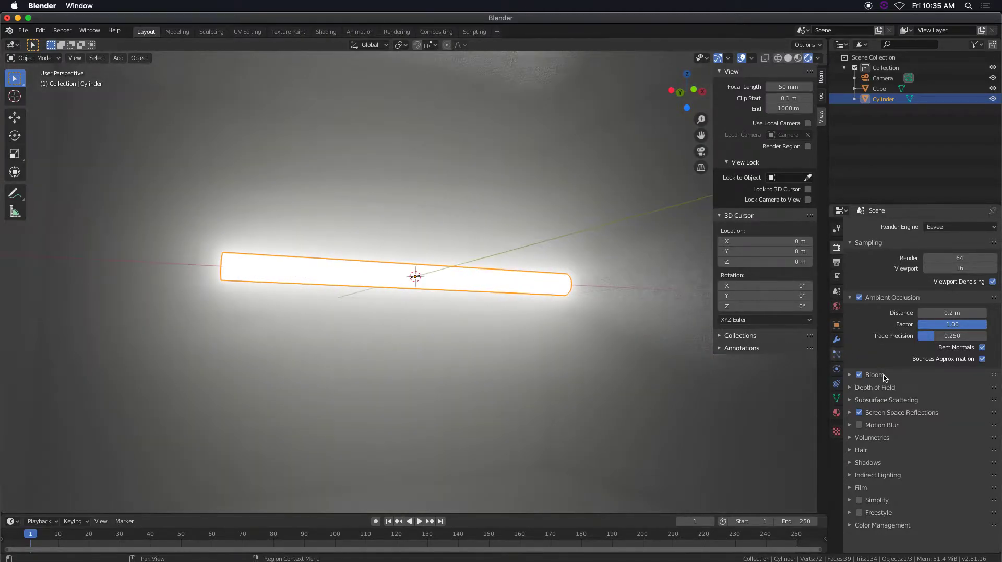
click(837, 413)
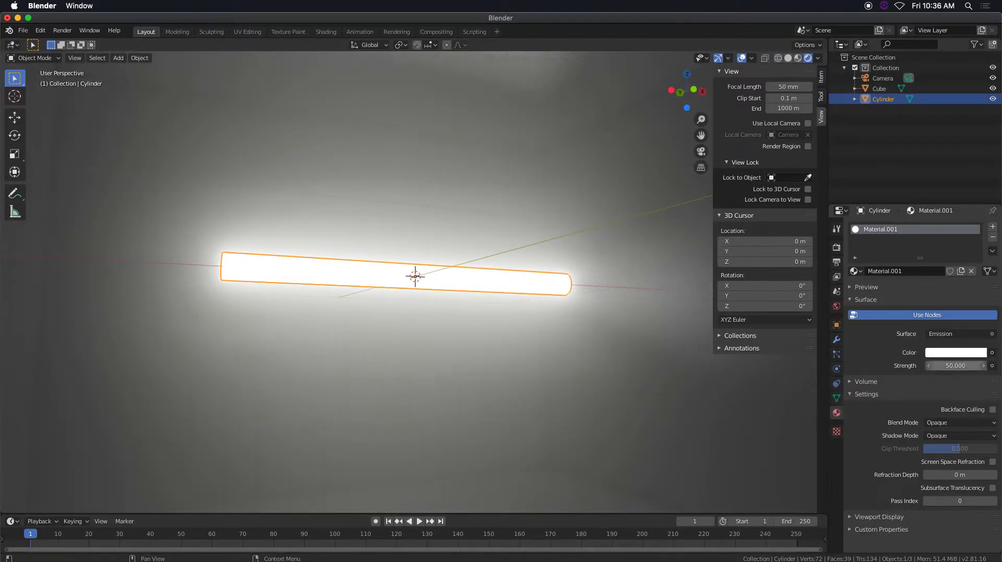
mouse_move(956, 365)
mouse_down()
mouse_move(921, 365)
mouse_move(954, 365)
mouse_up()
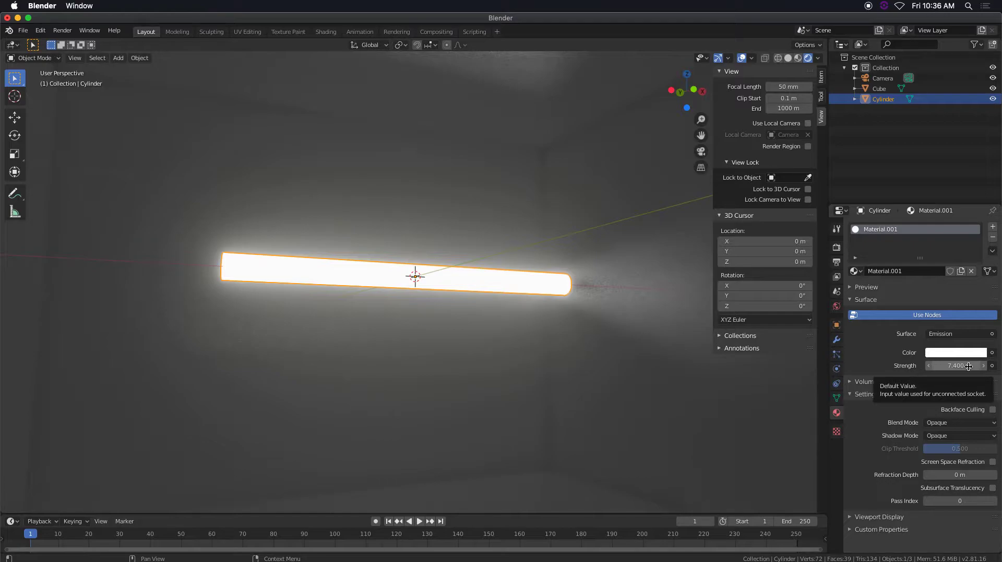
drag(969, 366, 990, 365)
drag(953, 365, 953, 365)
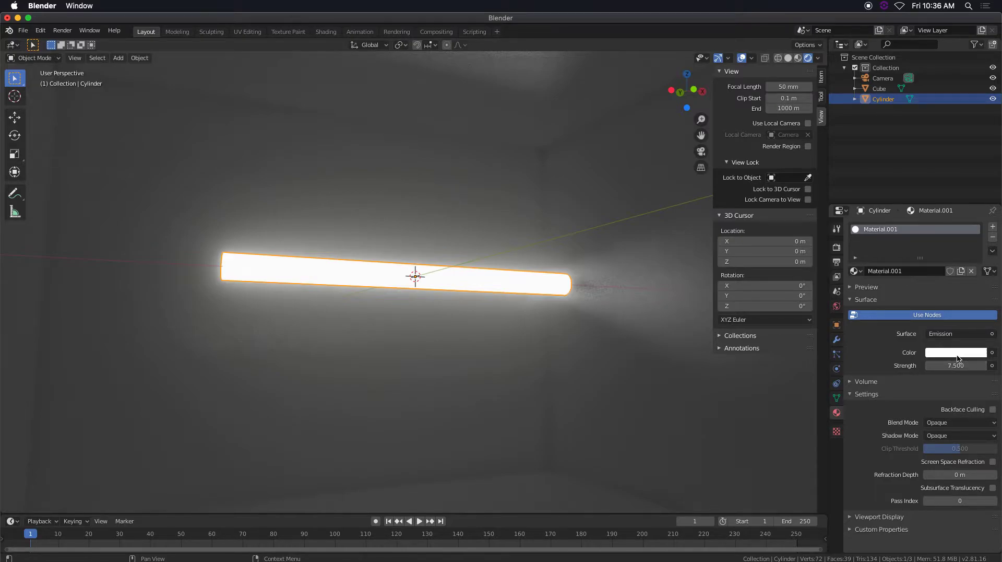
Tint the tube's emission colour pale pink, with hue about 0.875 and saturation about 0.094
click(957, 354)
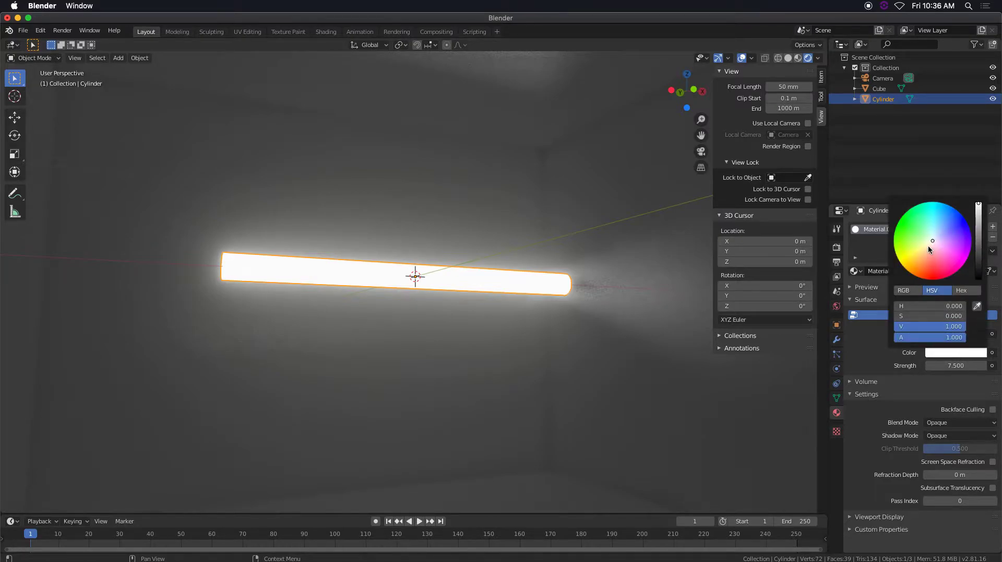
mouse_move(932, 241)
mouse_down()
mouse_move(917, 229)
mouse_move(929, 238)
mouse_up()
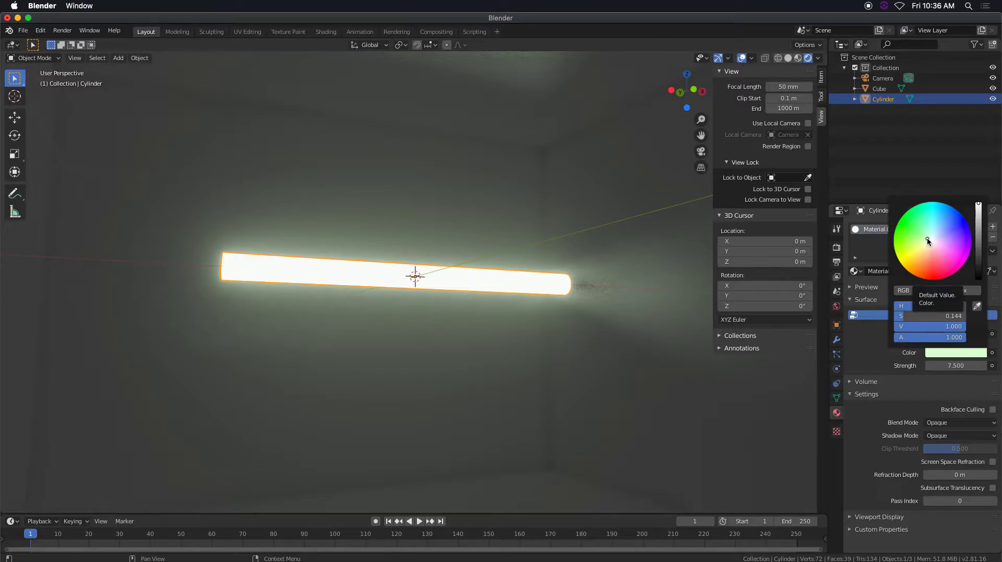
mouse_move(927, 239)
mouse_down()
mouse_move(957, 262)
mouse_move(962, 251)
mouse_move(963, 263)
mouse_move(936, 246)
mouse_up()
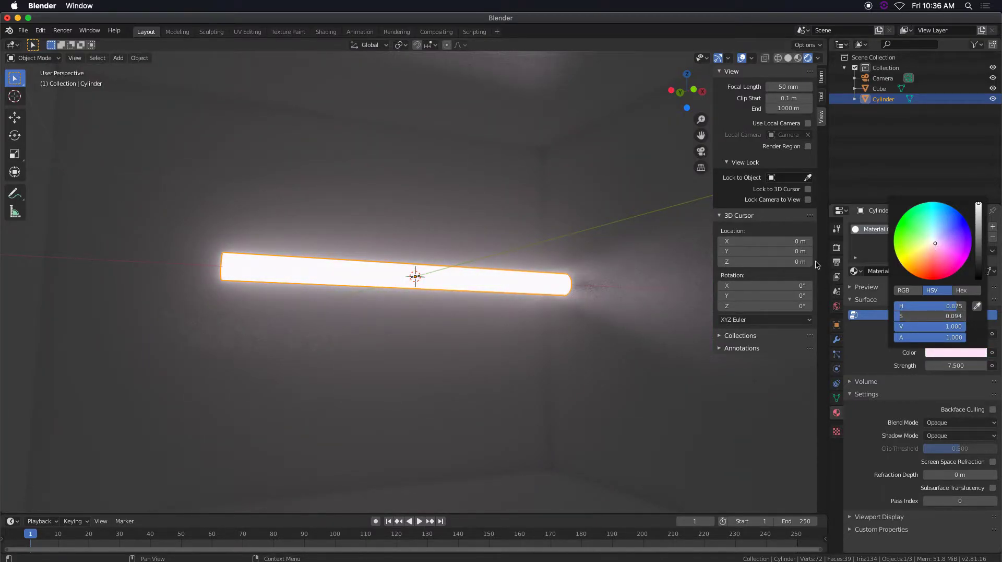
Add a UV sphere at the centre of the box and scale it uniformly to about 0.27
scroll(611, 259, down, 5)
scroll(609, 259, up, 6)
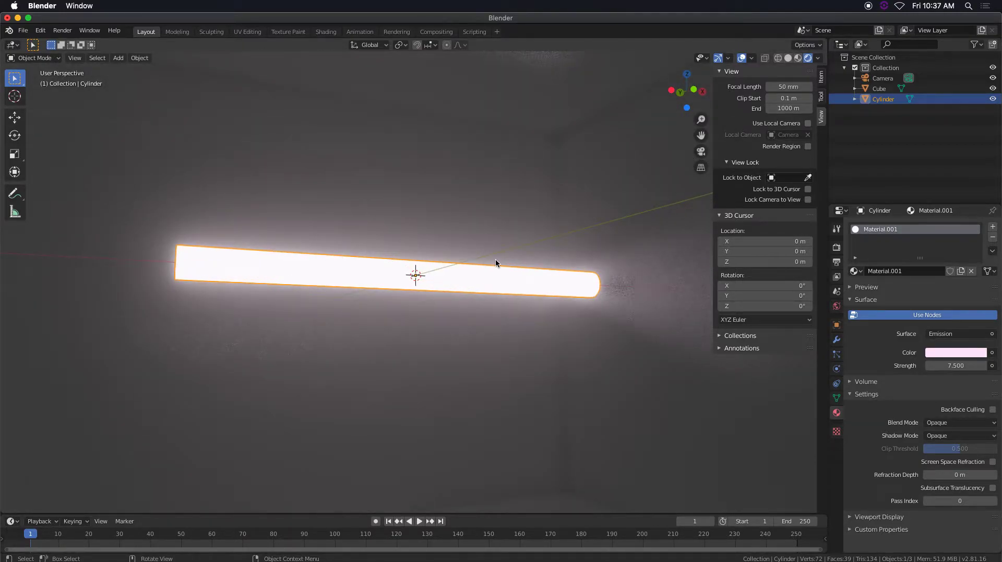
scroll(532, 270, down, 3)
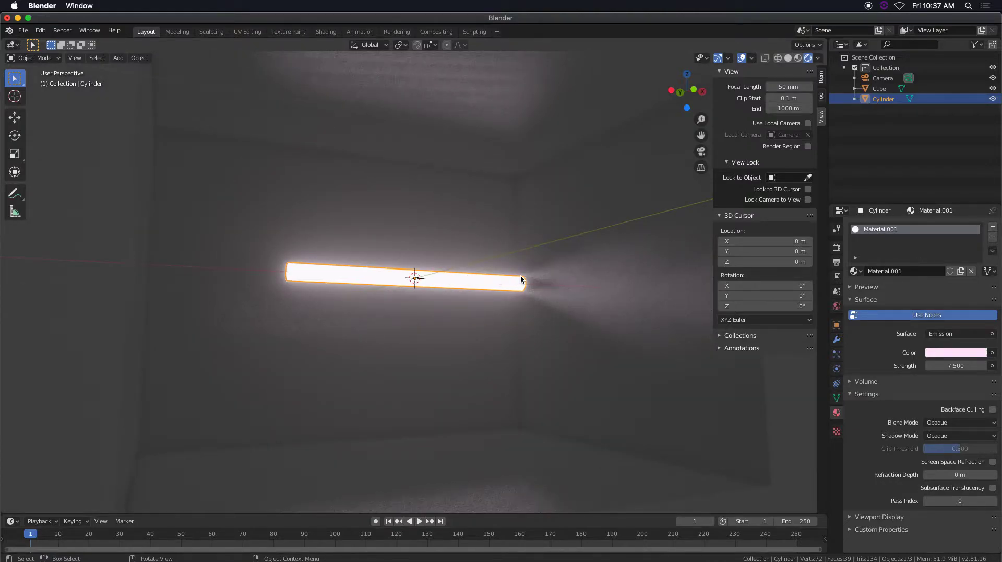
key(shift+a)
mouse_move(476, 307)
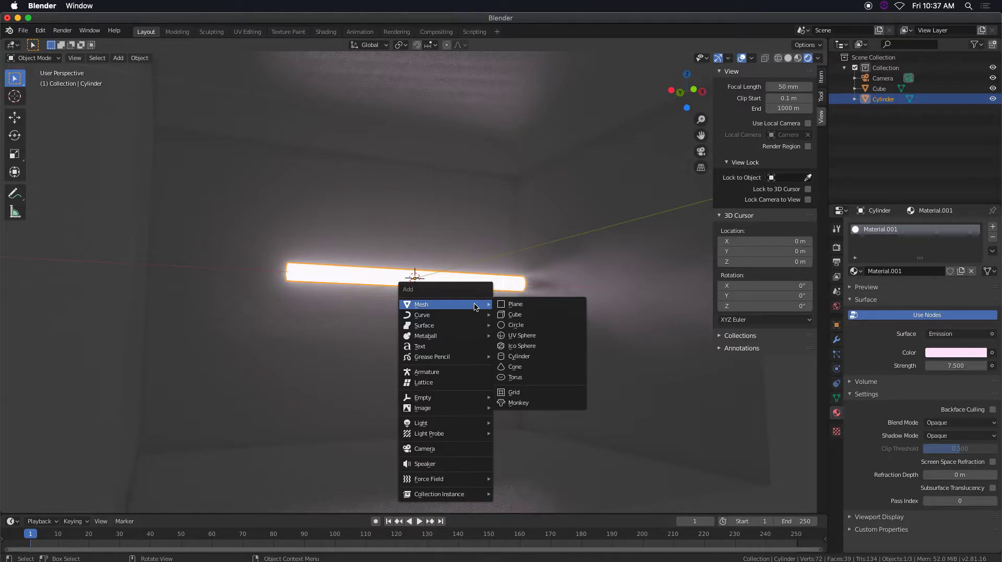
click(535, 336)
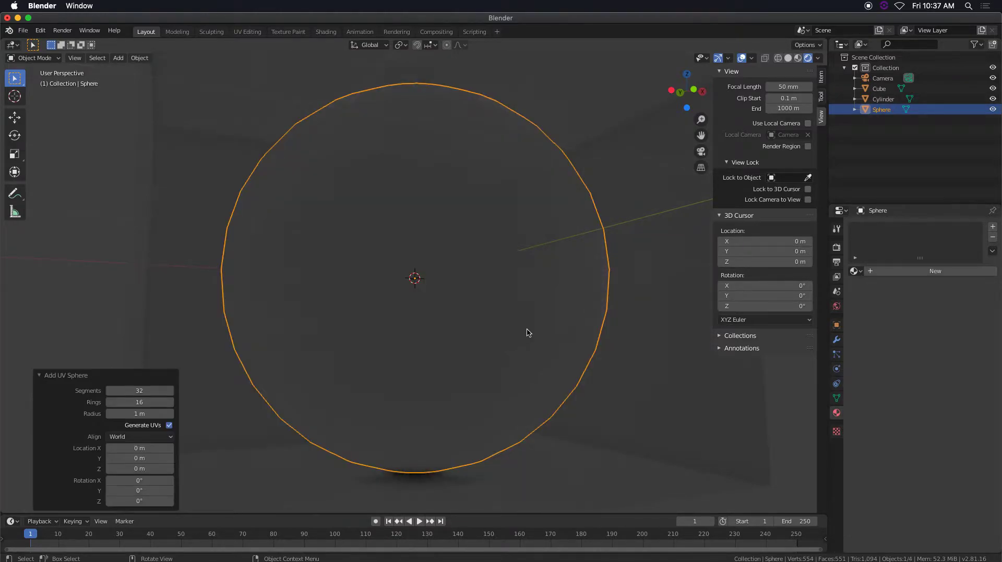
key(s)
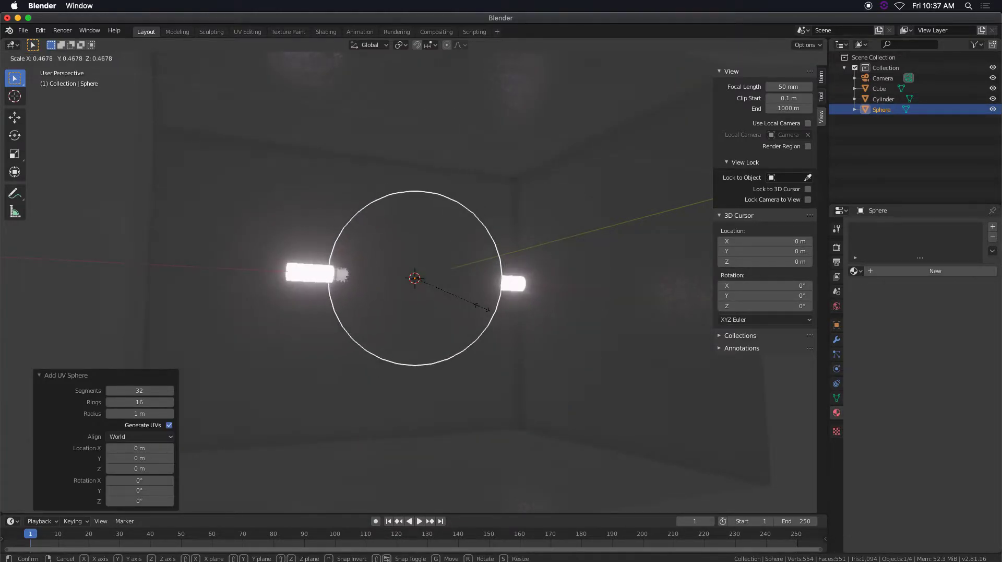
click(451, 293)
Move the sphere about 0.727 m down along the global Z axis, below the tube
key(g)
key(z)
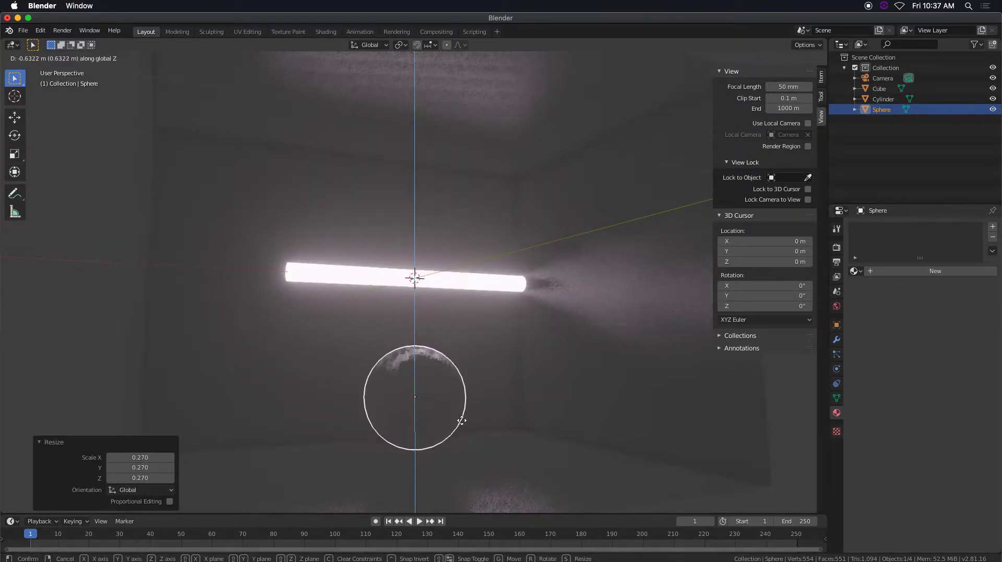
click(461, 437)
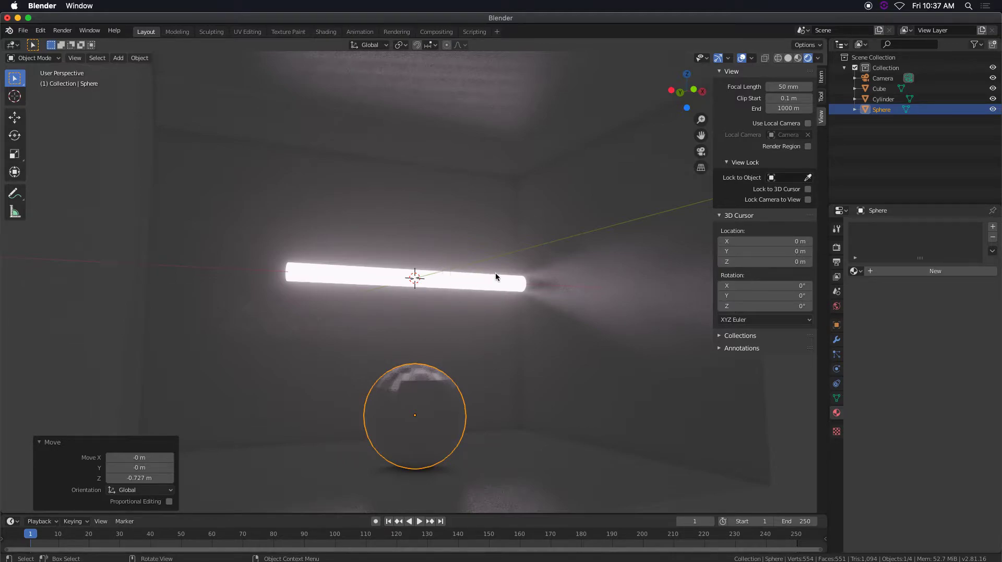
Assign the tube's Material.001 to the sphere and change its emission colour to green, with hue about 0.326 and saturation about 0.525
click(856, 271)
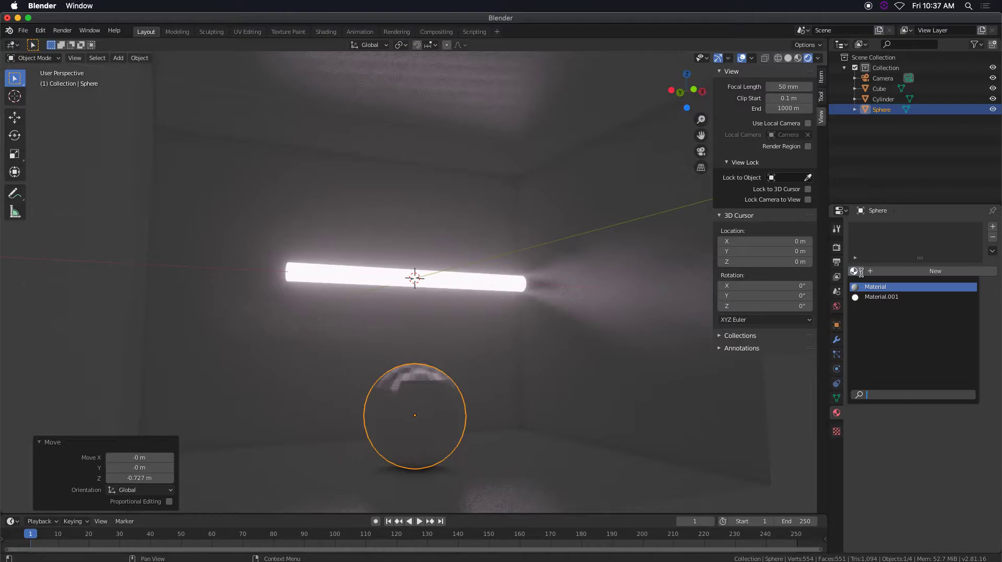
click(888, 297)
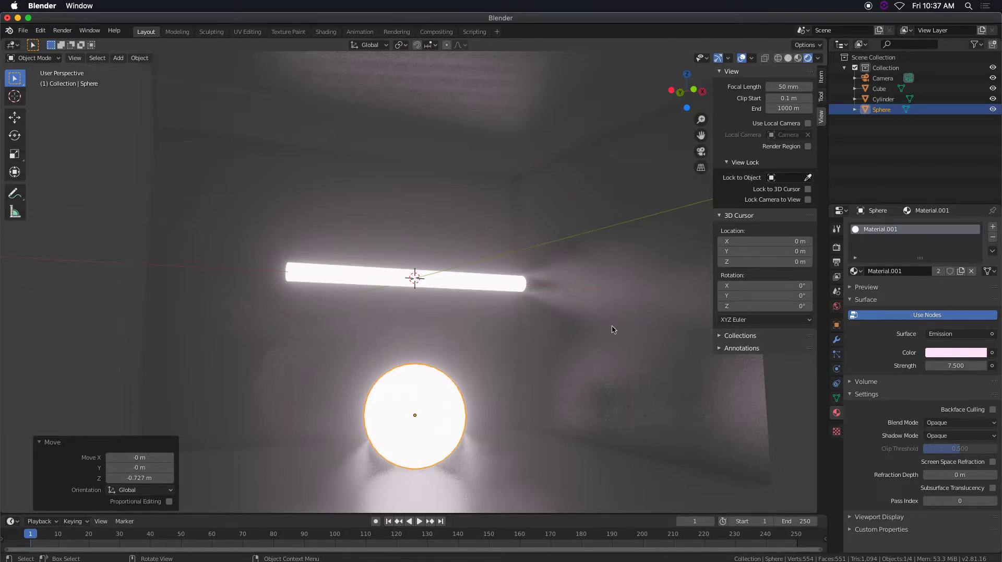
click(954, 353)
drag(933, 245, 914, 232)
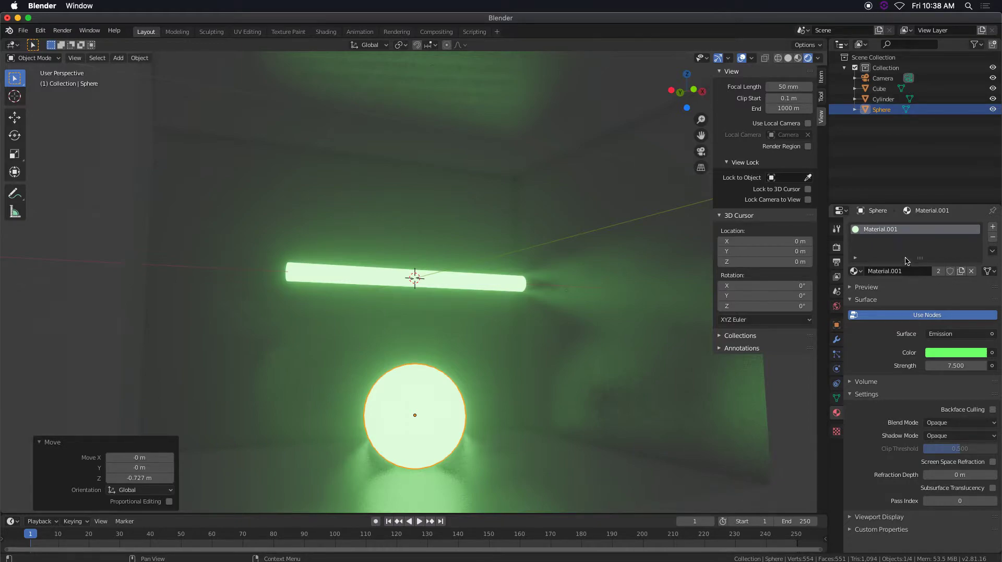
Rename the shared green emission material as Neon Green
double_click(890, 229)
text(Neon Green)
key(Return)
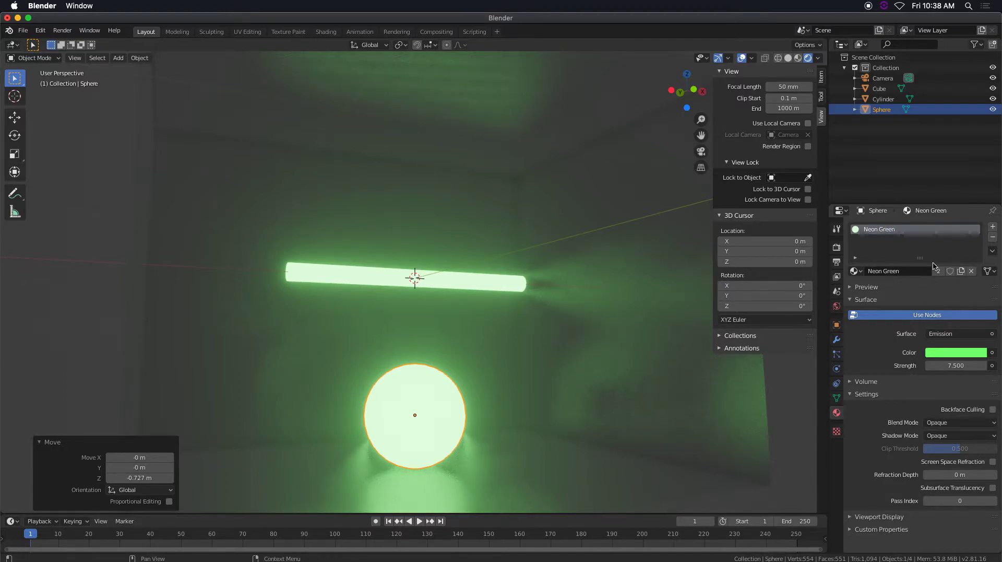
Make a separate copy of the Neon Green material for the sphere and name it Neon Red
click(962, 272)
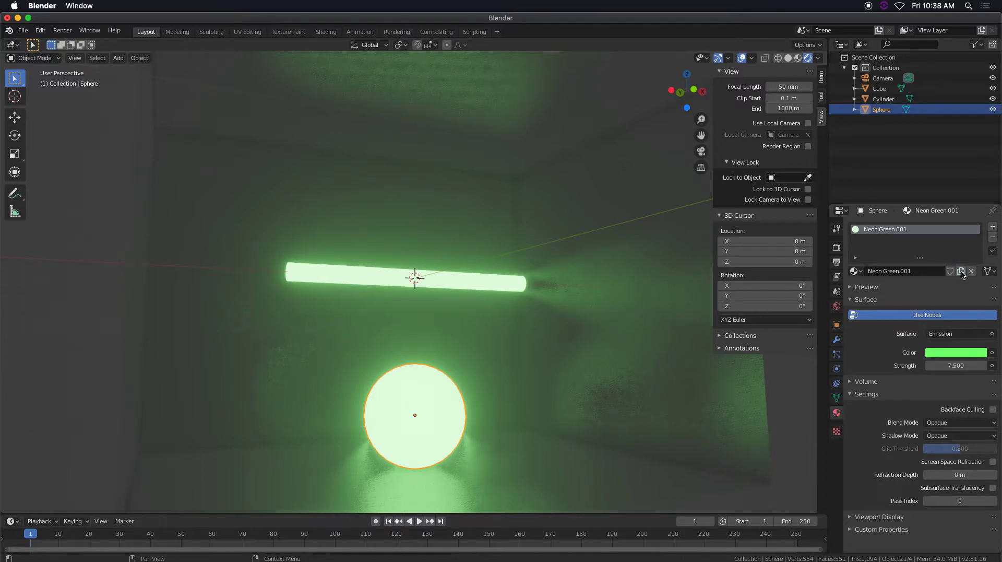
double_click(897, 230)
text(Neon Red)
Change the Neon Red emission colour to a light red with hue about 0.986 and saturation about 0.455
click(956, 353)
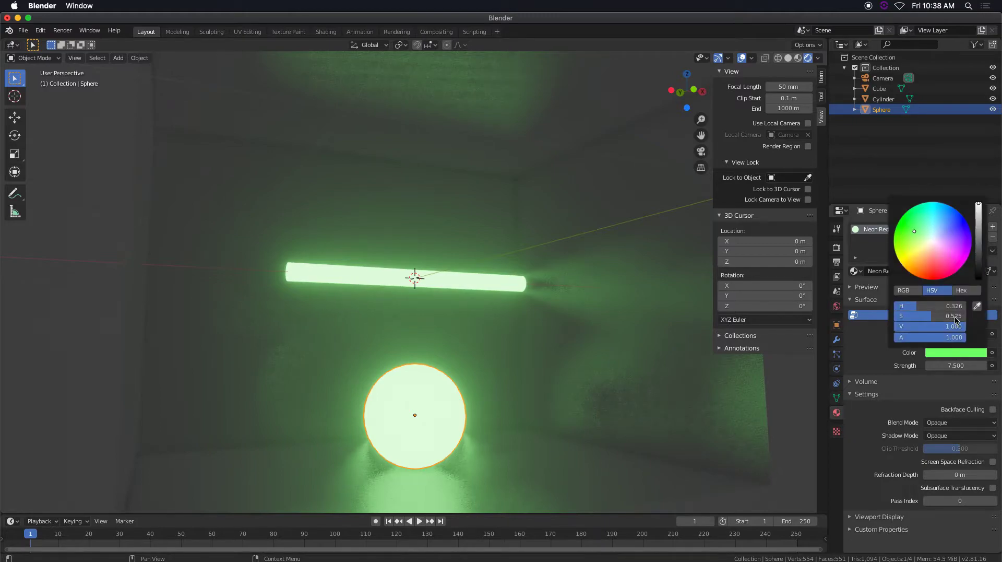
click(934, 258)
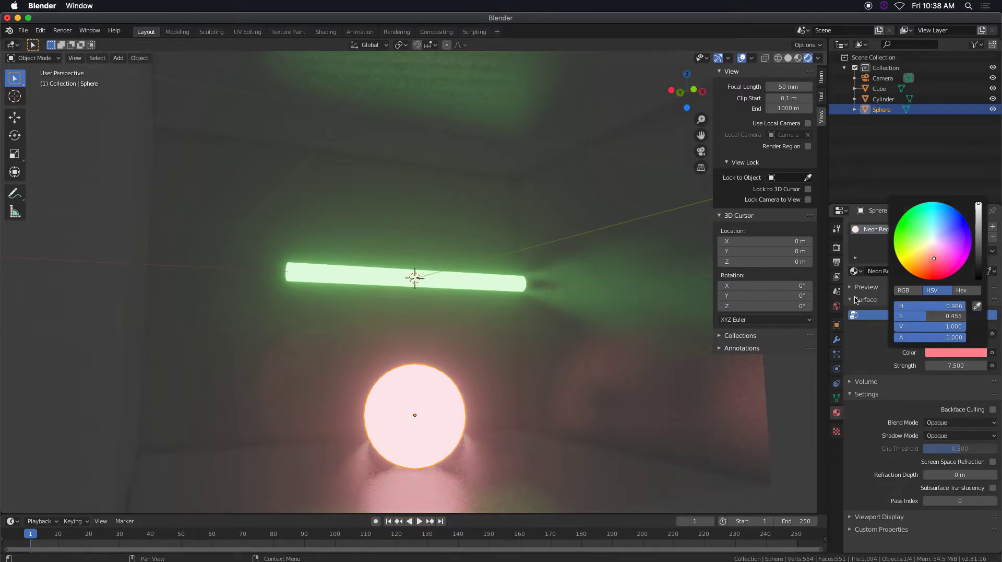
click(858, 272)
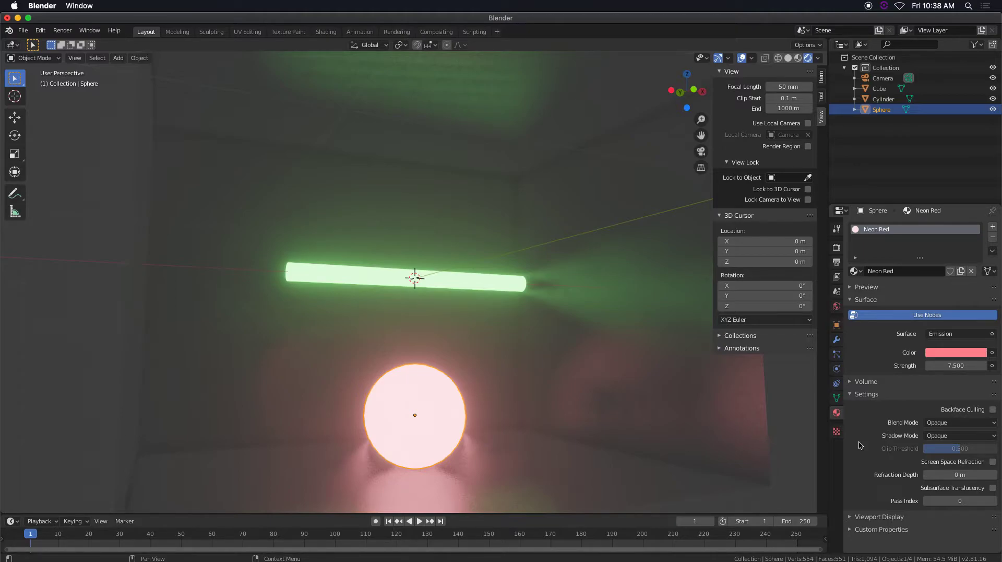
Select the box room and set its material's roughness to 0
scroll(560, 376, up, 2)
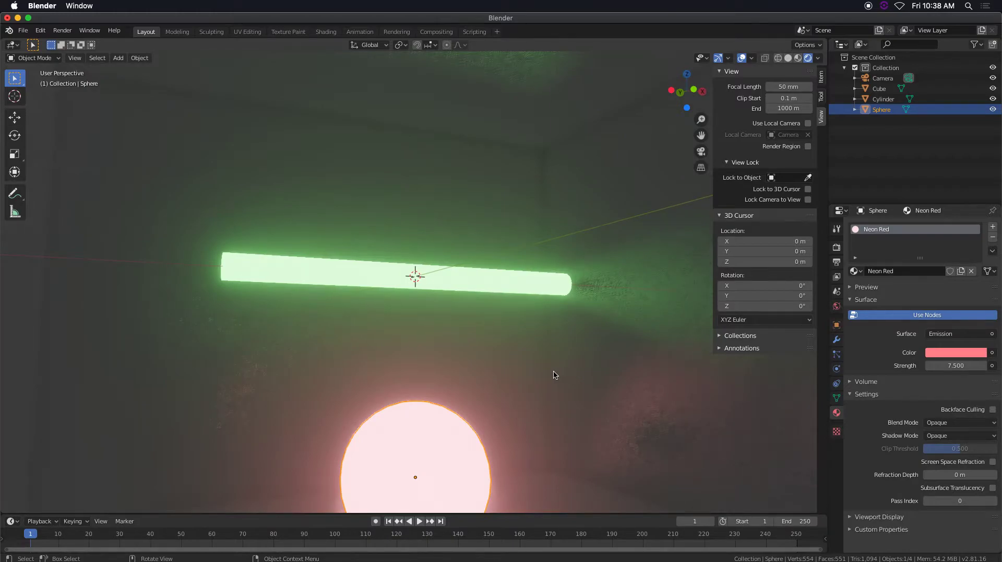
scroll(555, 375, down, 6)
scroll(562, 376, up, 2)
middle_drag(562, 376, 537, 383)
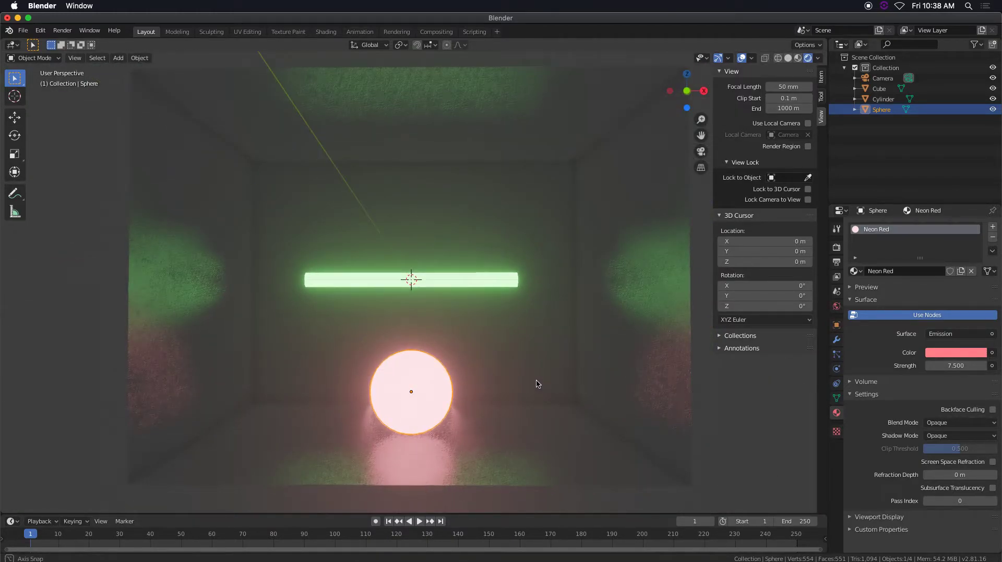
click(625, 351)
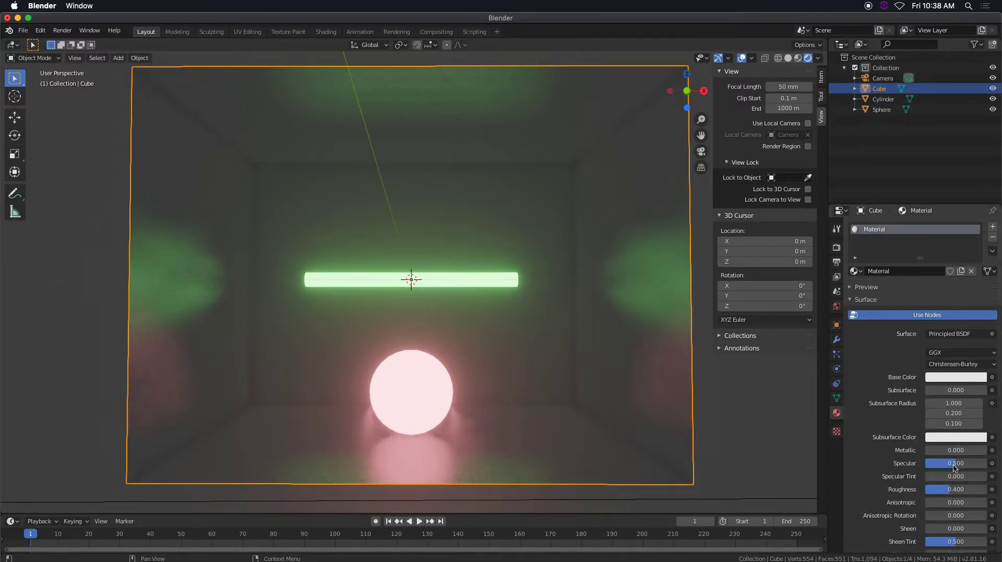
drag(955, 490, 927, 490)
Try a black base colour on the room's material and check the neon reflections on the walls from several angles
click(956, 377)
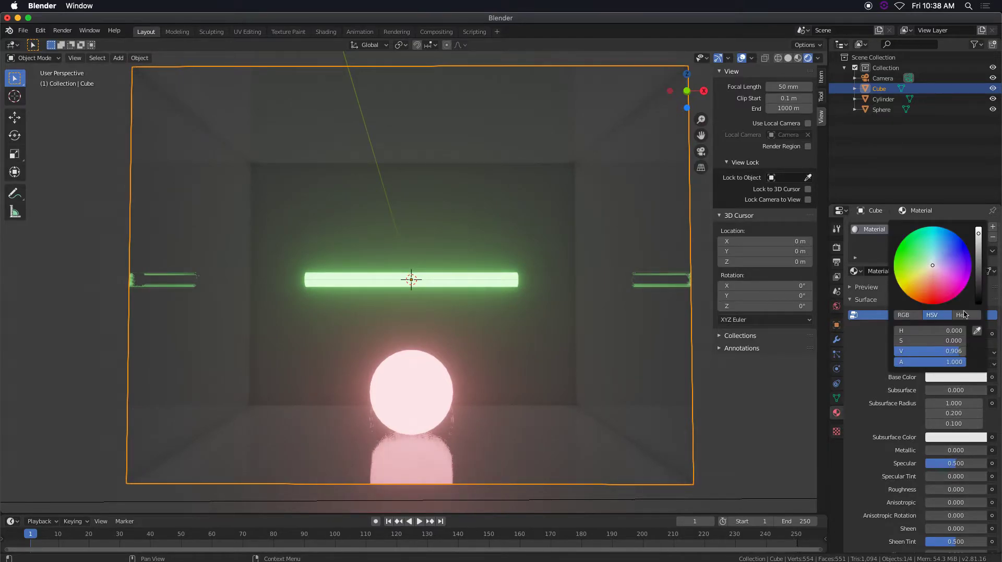
drag(979, 238, 979, 304)
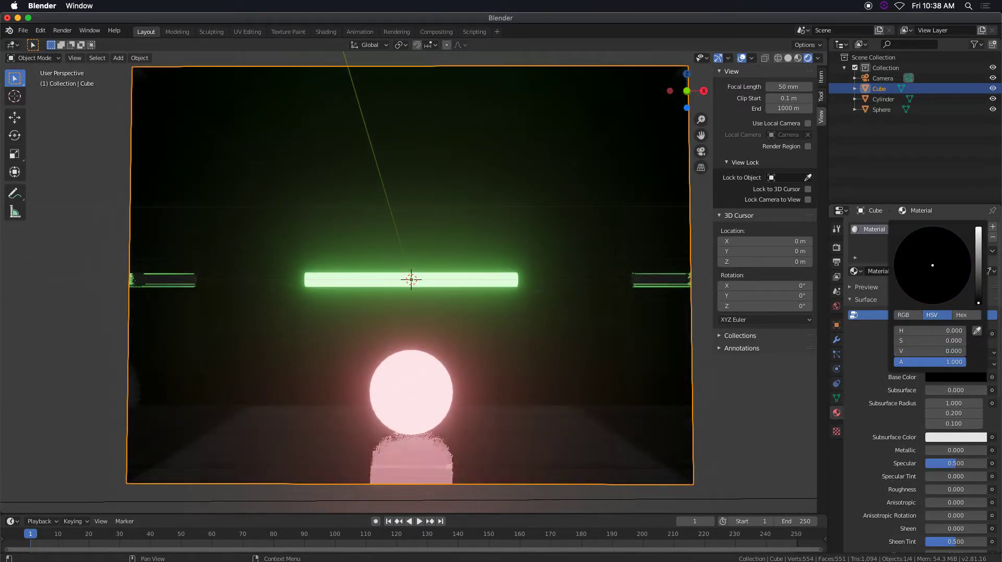
middle_drag(500, 267, 447, 291)
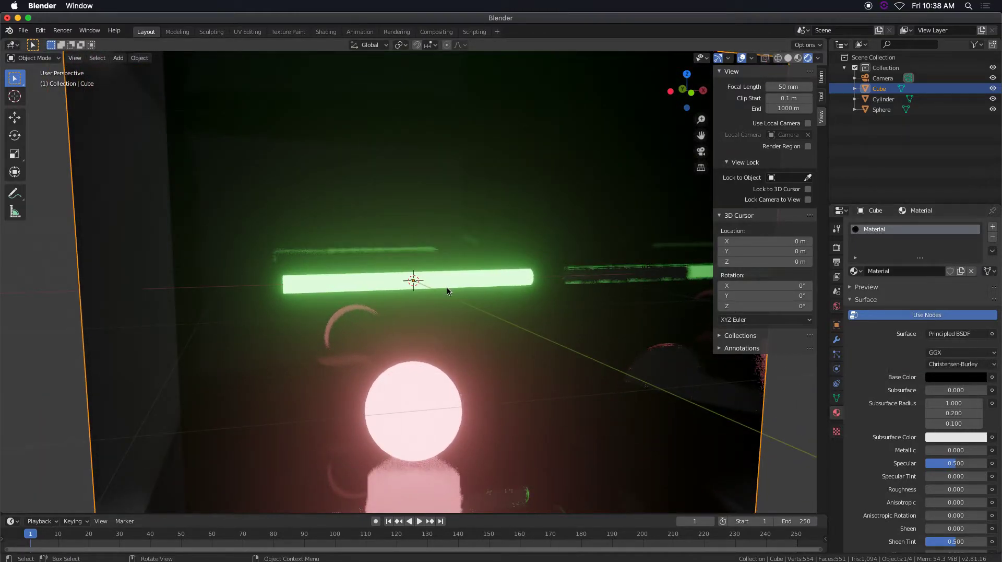
scroll(474, 295, down, 2)
scroll(474, 295, down, 1)
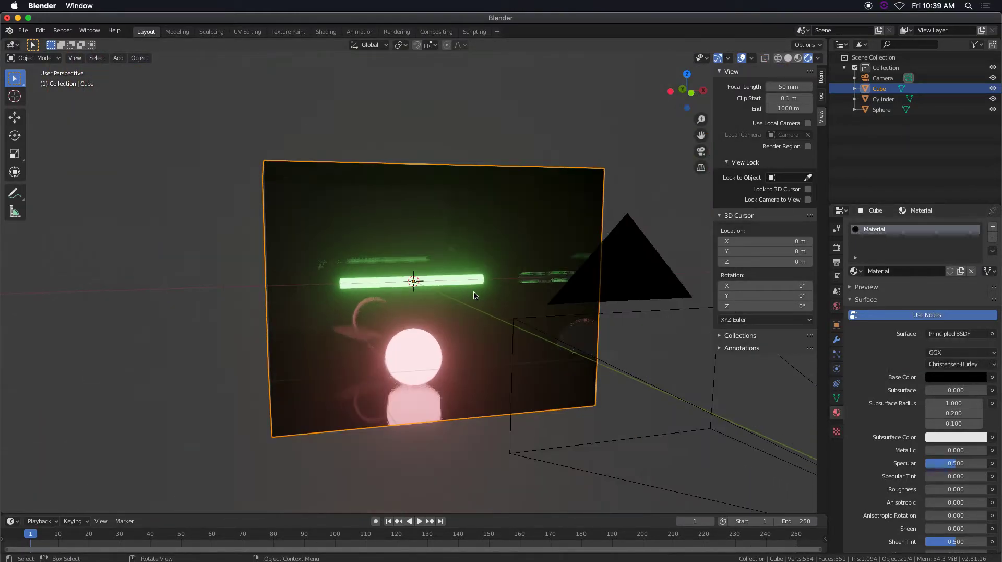
scroll(473, 295, up, 4)
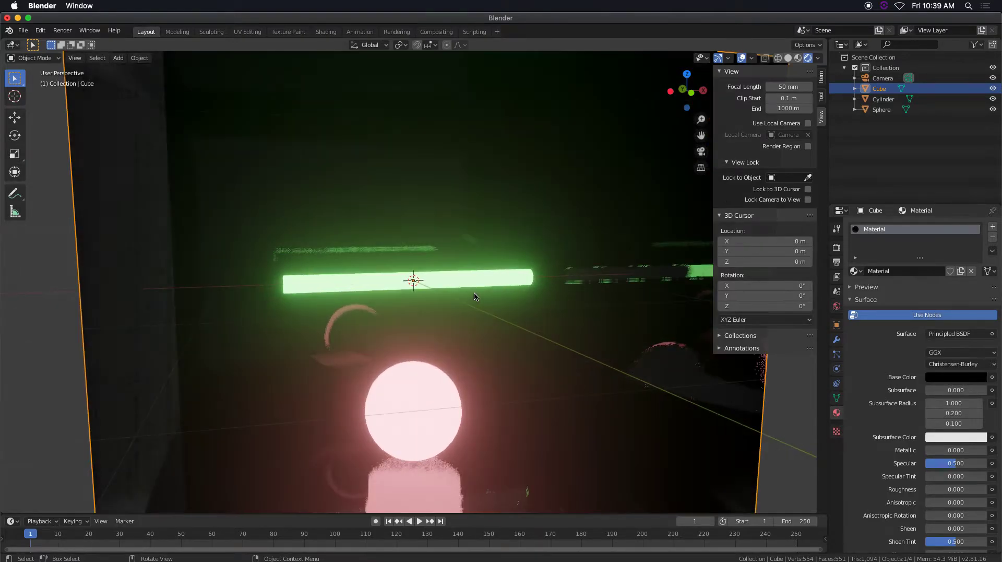
middle_drag(490, 306, 465, 291)
scroll(469, 290, down, 2)
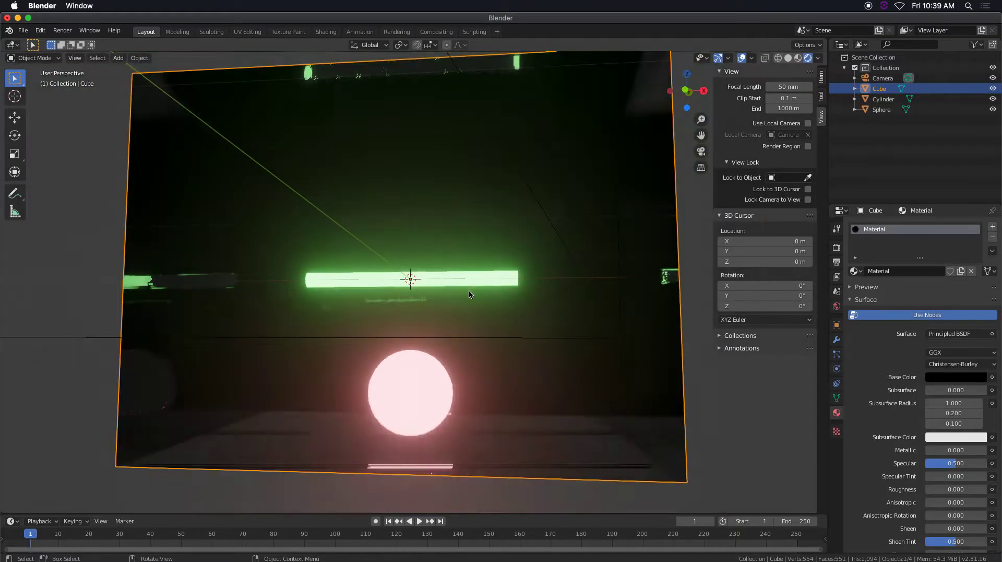
scroll(468, 292, up, 2)
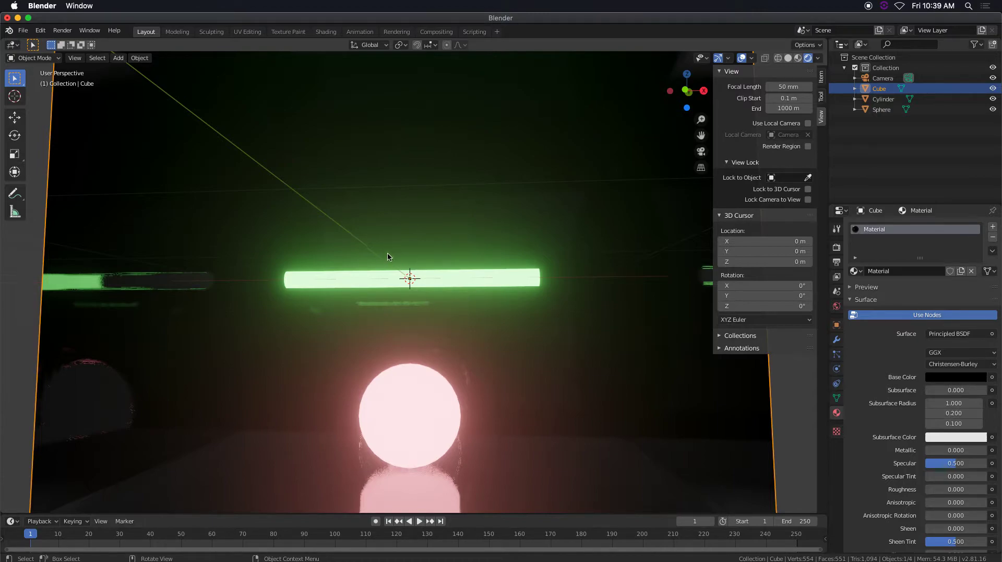
Change the room material's base colour to a medium grey
click(960, 379)
drag(979, 272, 979, 260)
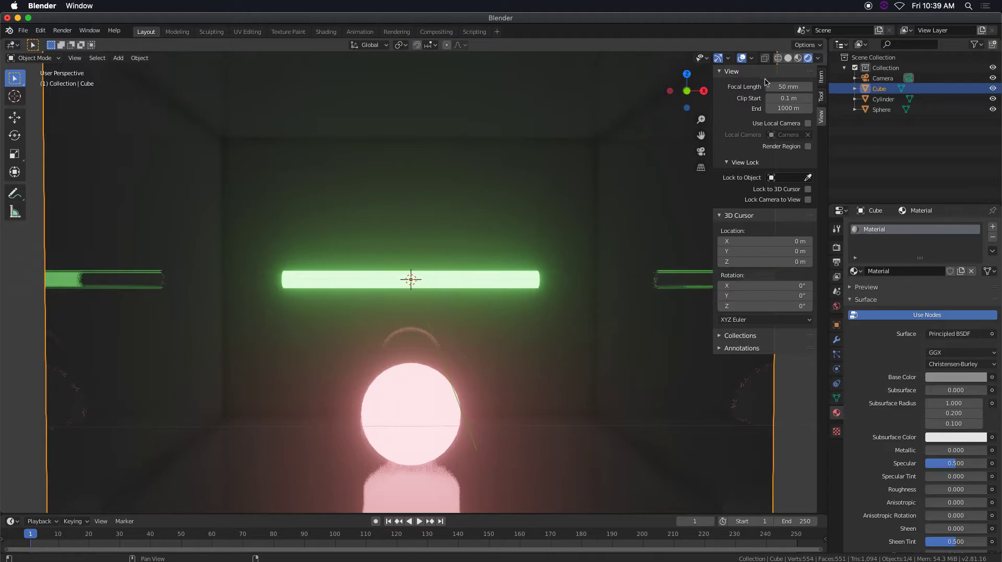
Show the scene in solid shading from the front and hide the camera from the viewport
click(788, 58)
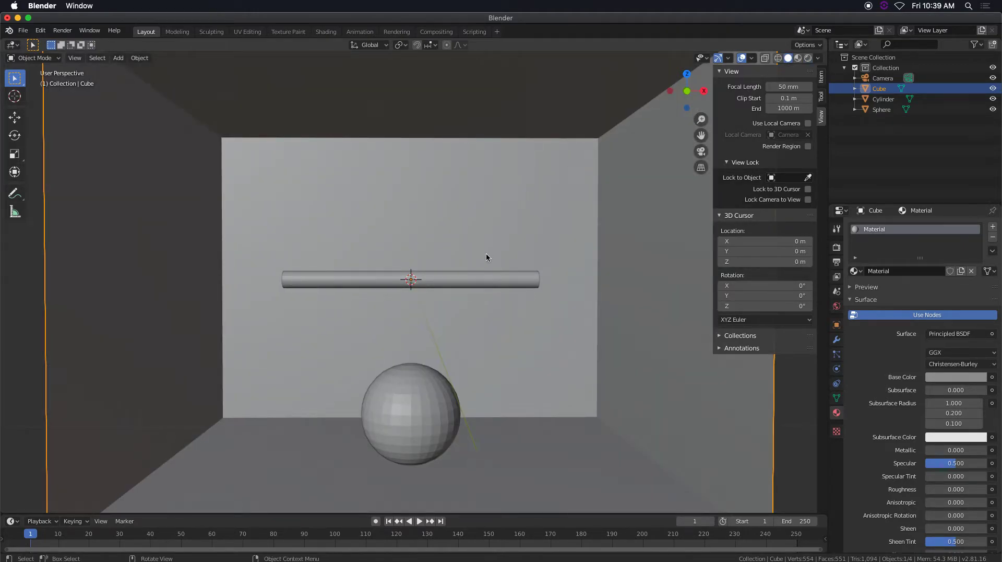
key(KP_1)
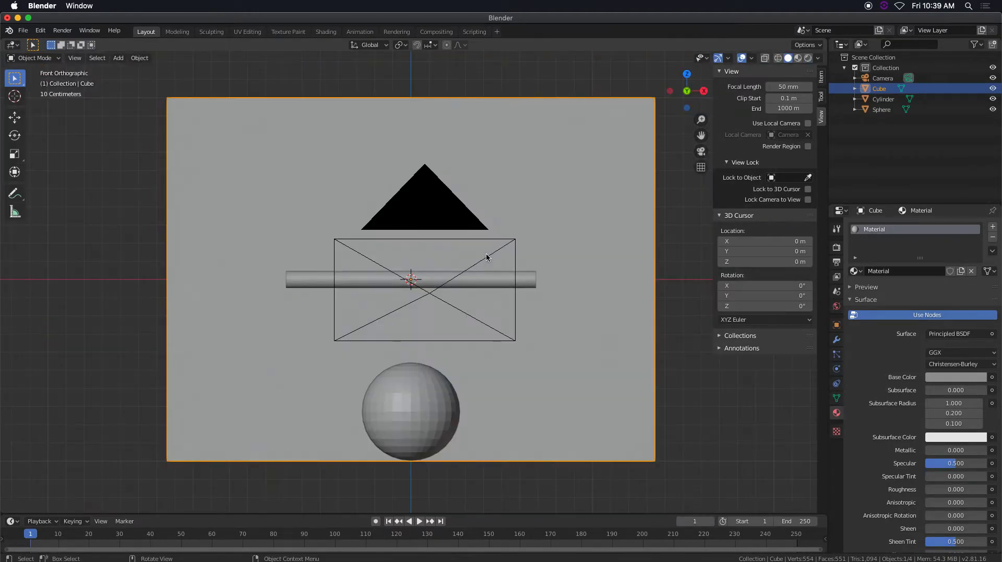
scroll(480, 257, up, 3)
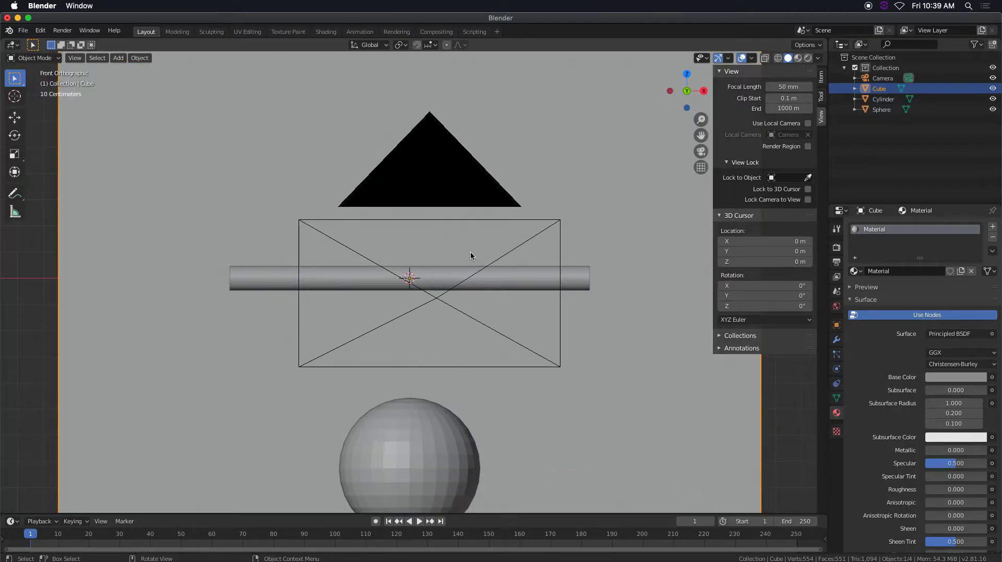
click(512, 220)
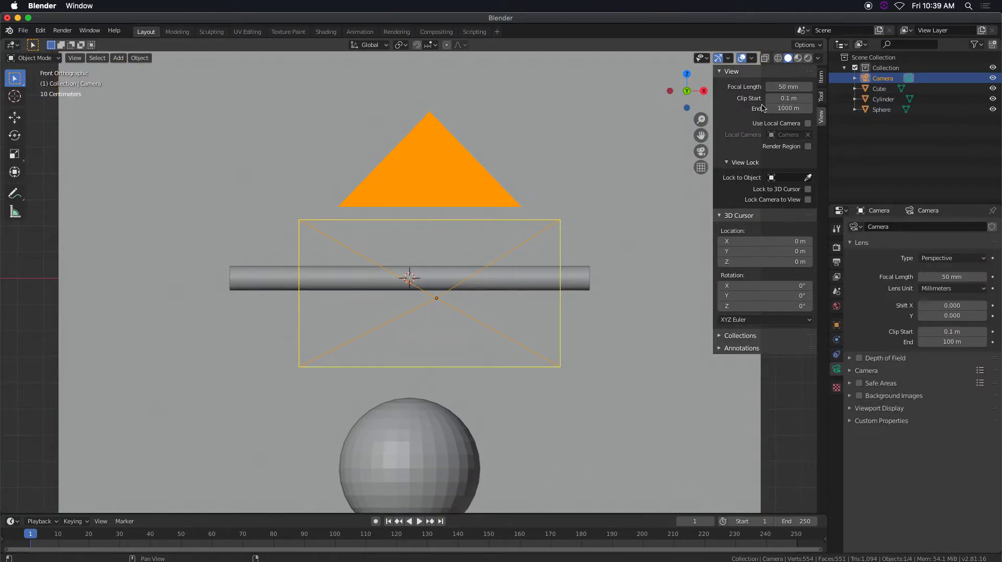
click(993, 78)
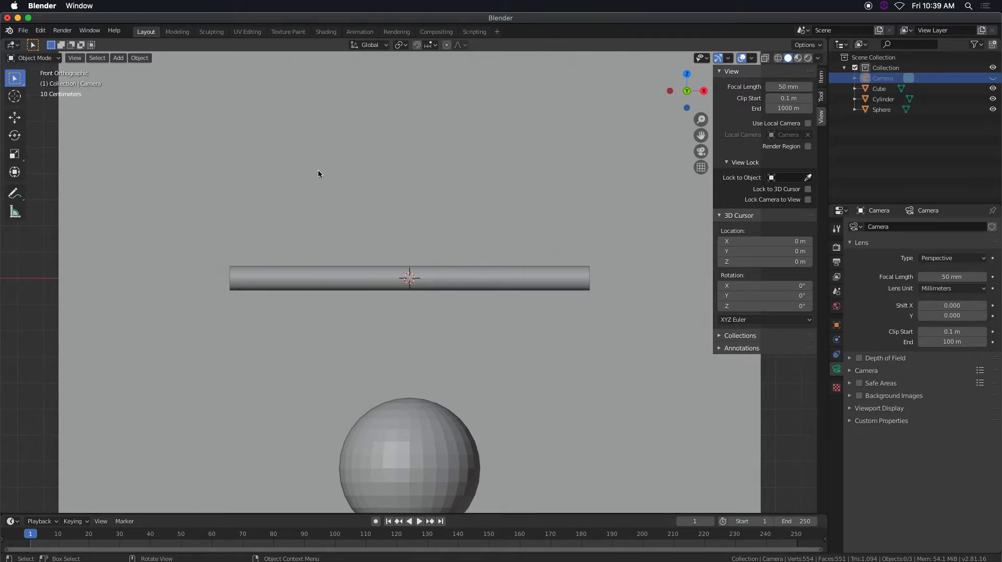
click(124, 57)
mouse_move(132, 82)
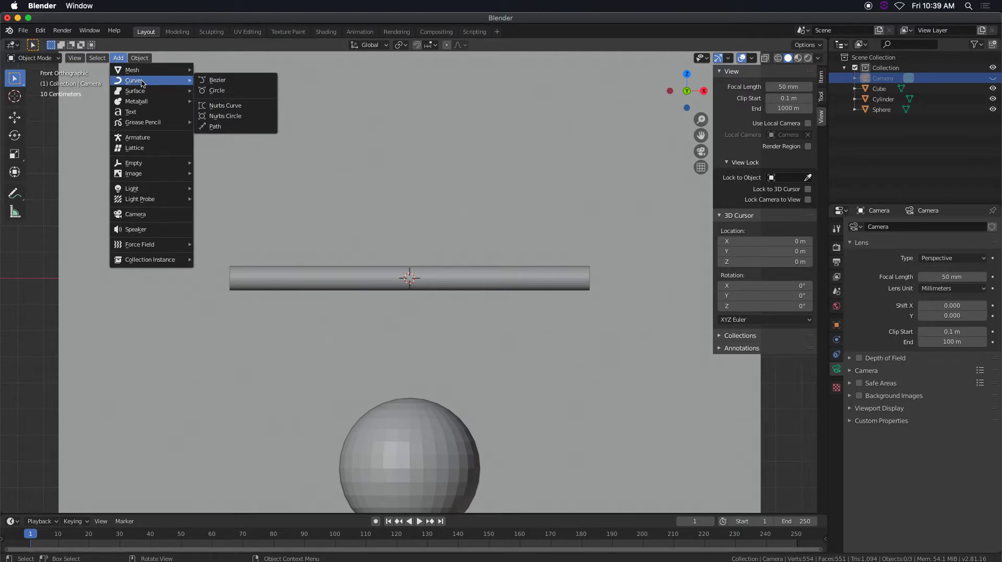
click(212, 81)
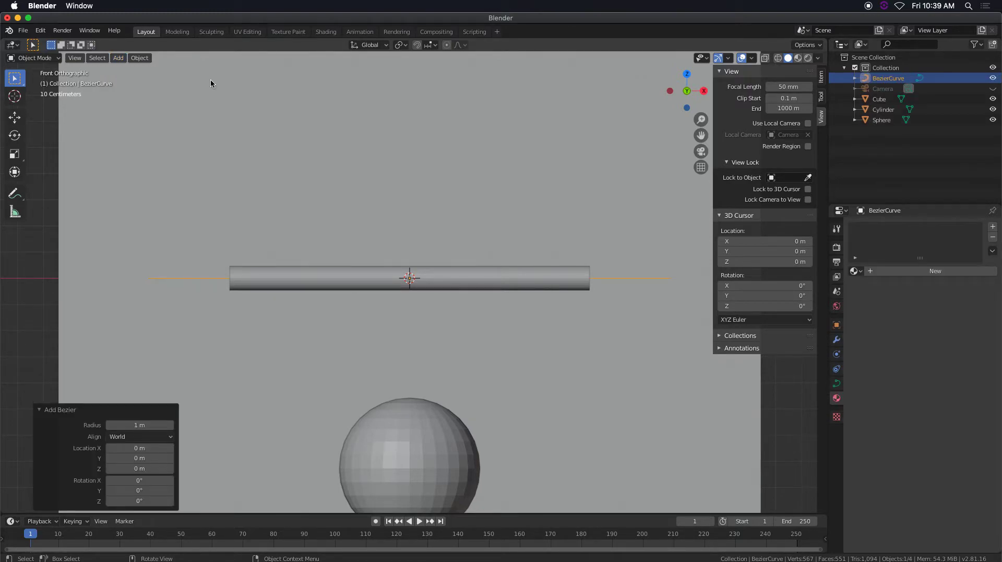
middle_drag(368, 189, 416, 296)
key(Delete)
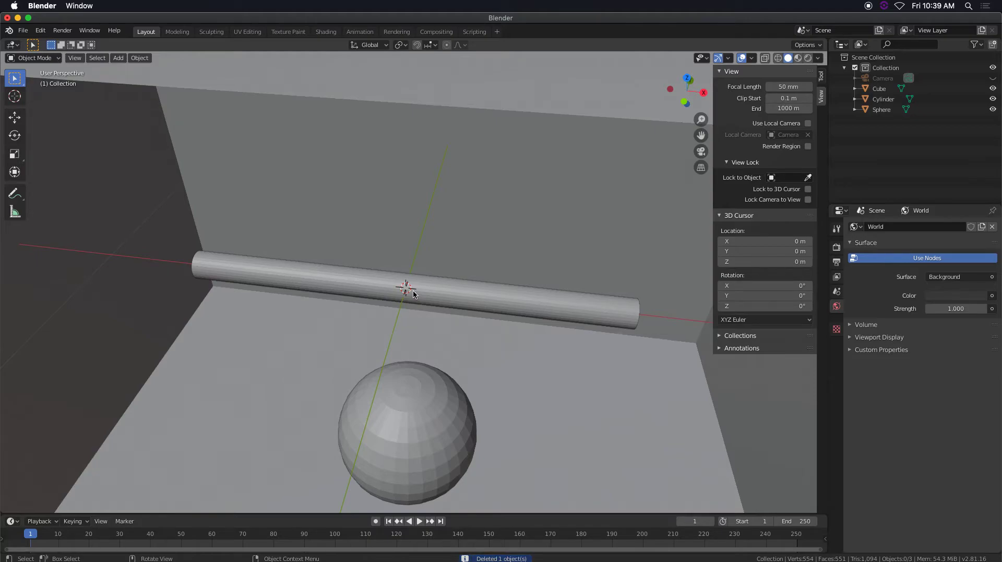
Add a NURBS path curve at the world origin
key(shift+a)
mouse_move(424, 293)
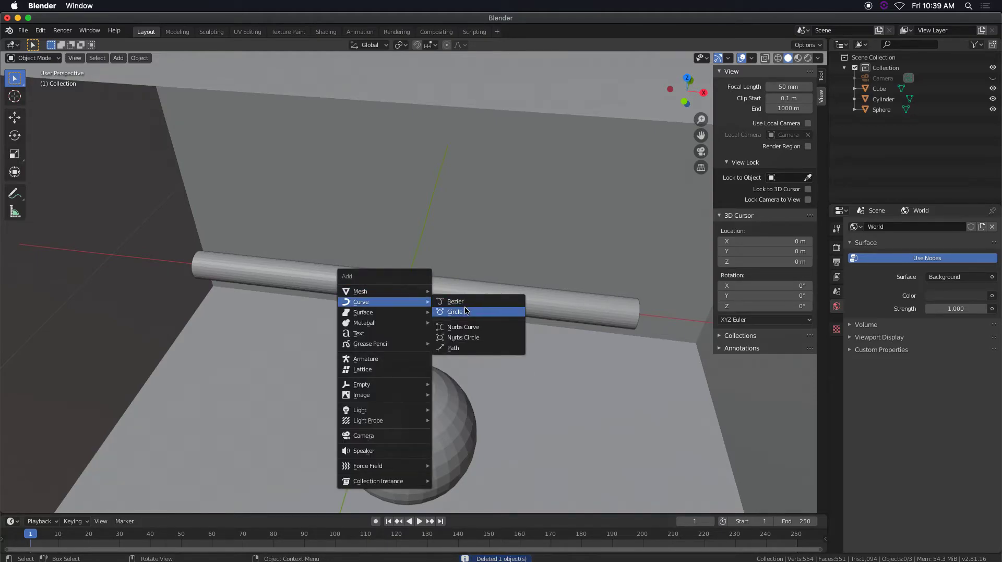
click(467, 344)
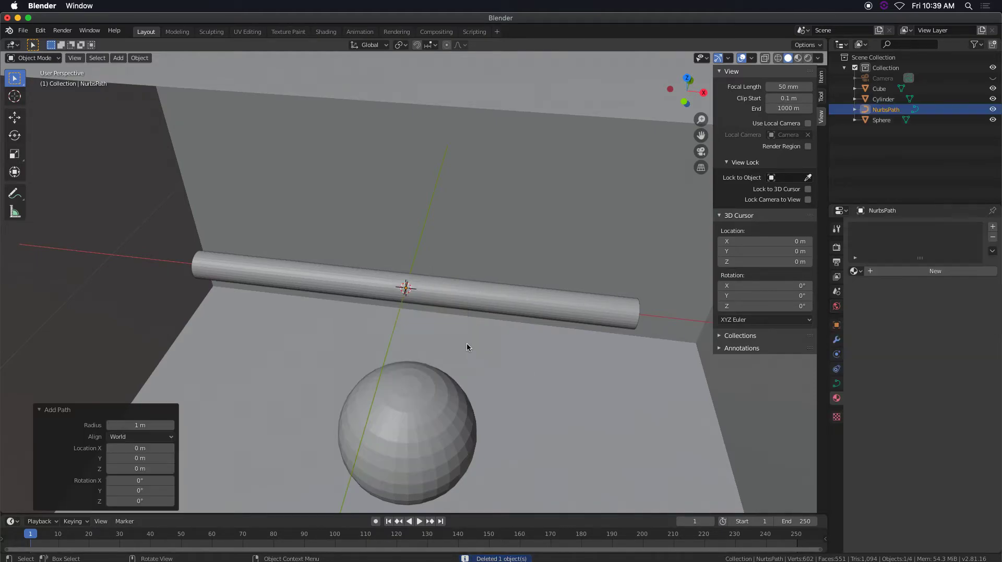
Move the tube straight down along the Z axis, clear of the new path and above the sphere
click(463, 299)
key(g)
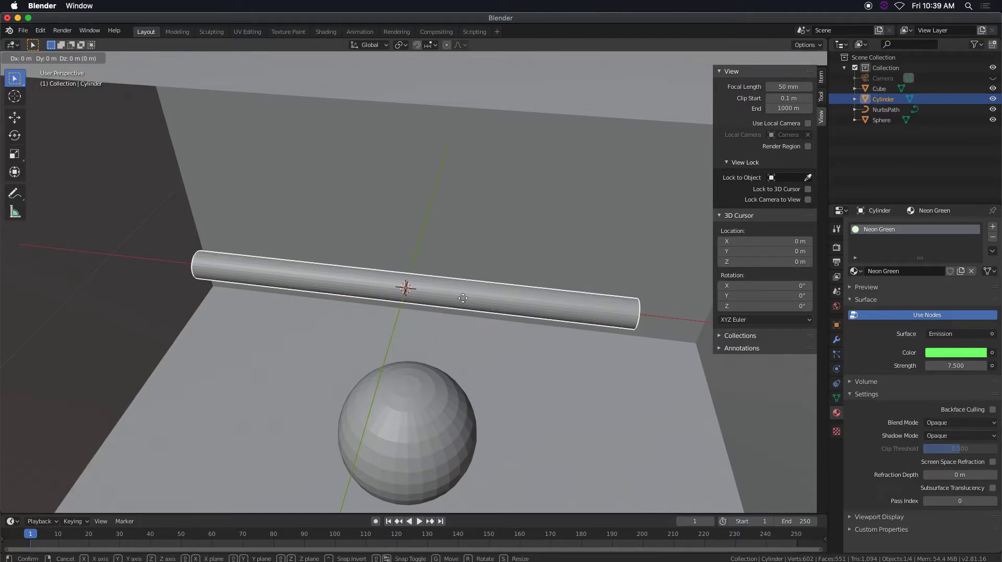
key(z)
click(472, 342)
click(455, 295)
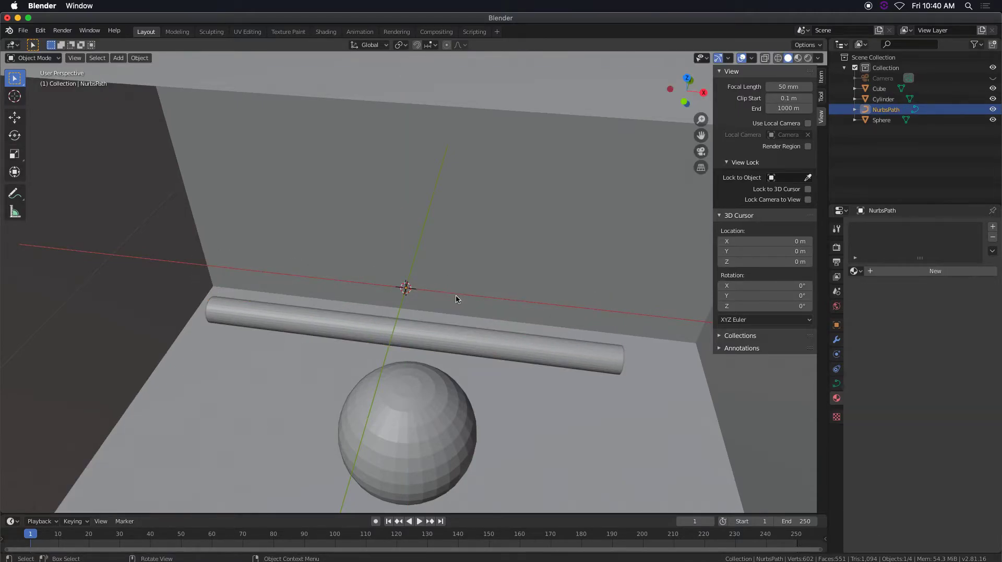
click(431, 292)
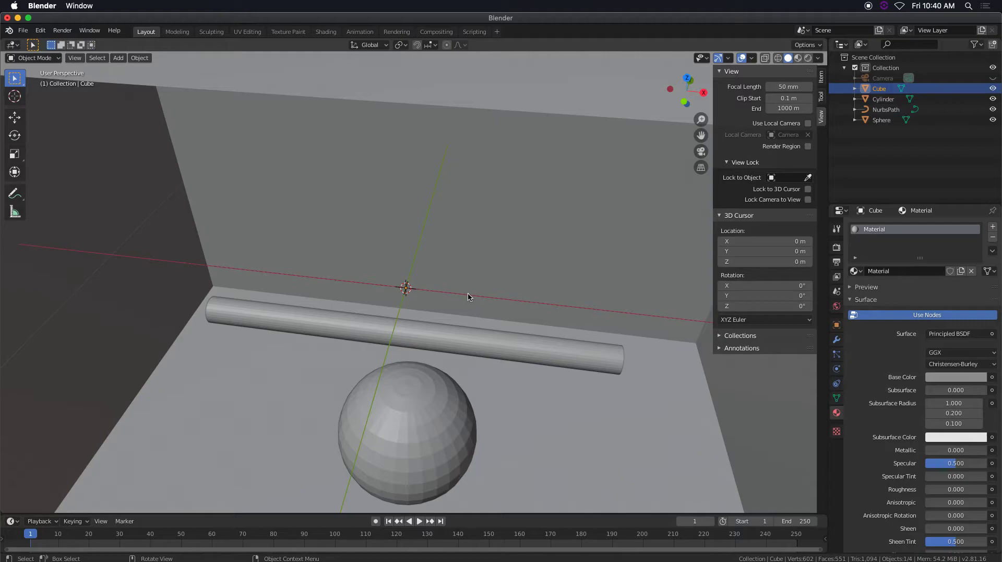
key(Tab)
middle_drag(459, 293, 477, 261)
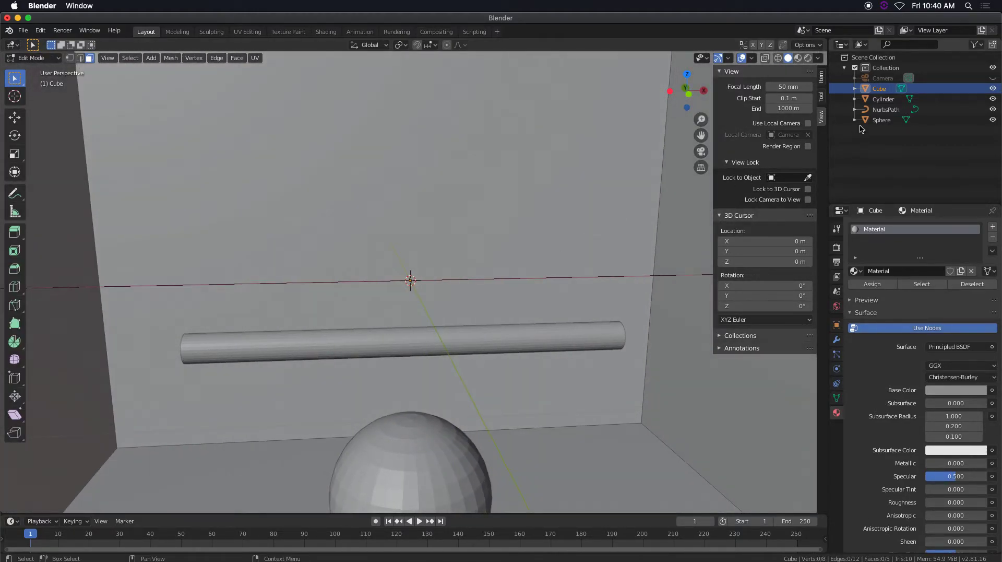
click(885, 109)
key(a)
key(Tab)
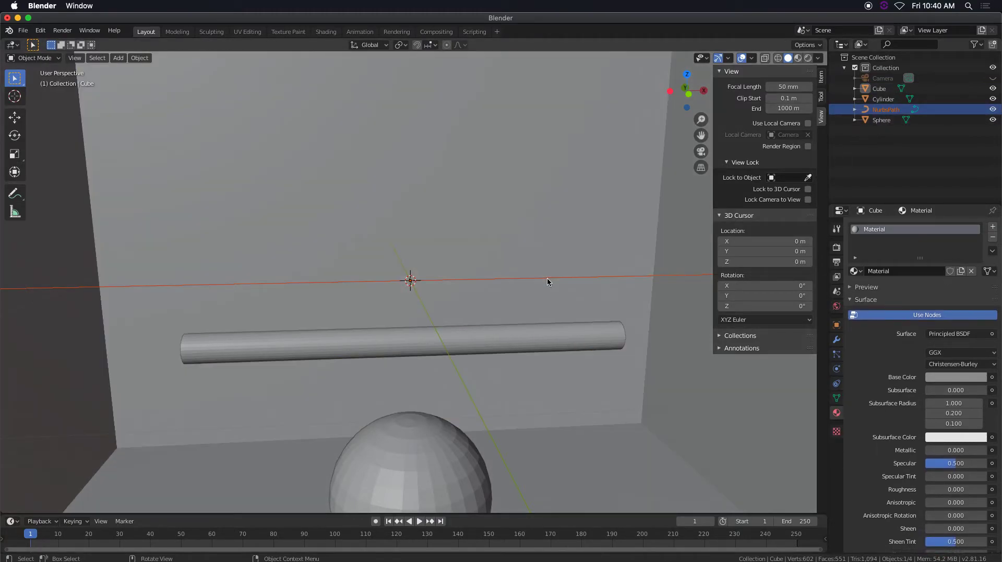
Edit the NURBS path in front view and scale all its control points uniformly to about 0.179
click(886, 110)
key(Tab)
scroll(511, 282, down, 5)
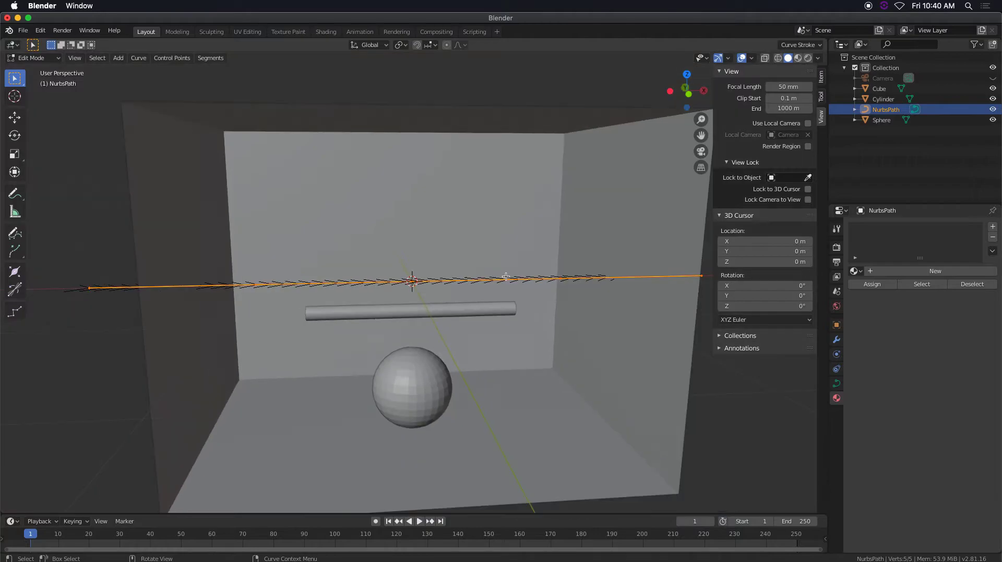
scroll(506, 276, up, 2)
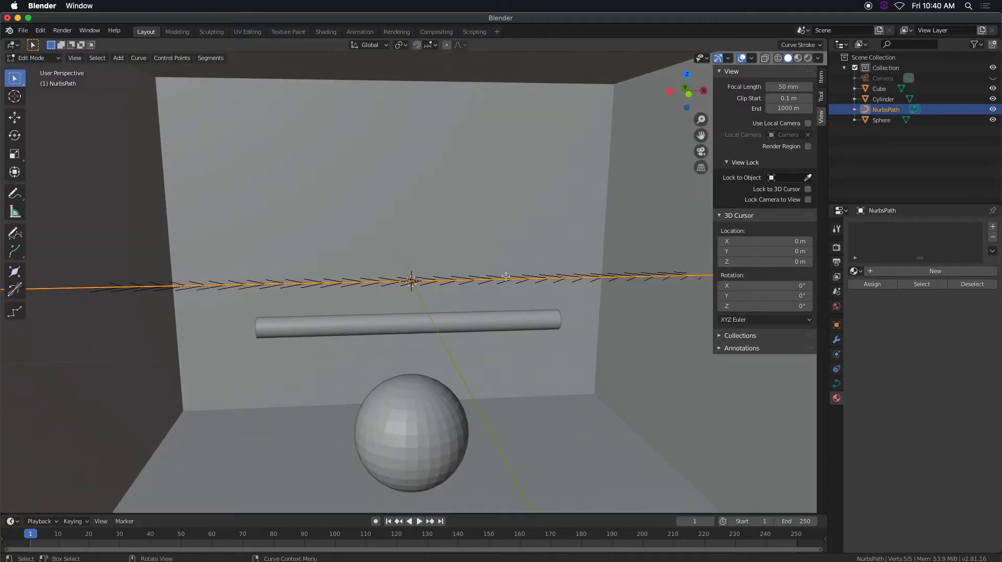
key(KP_1)
scroll(505, 276, down, 3)
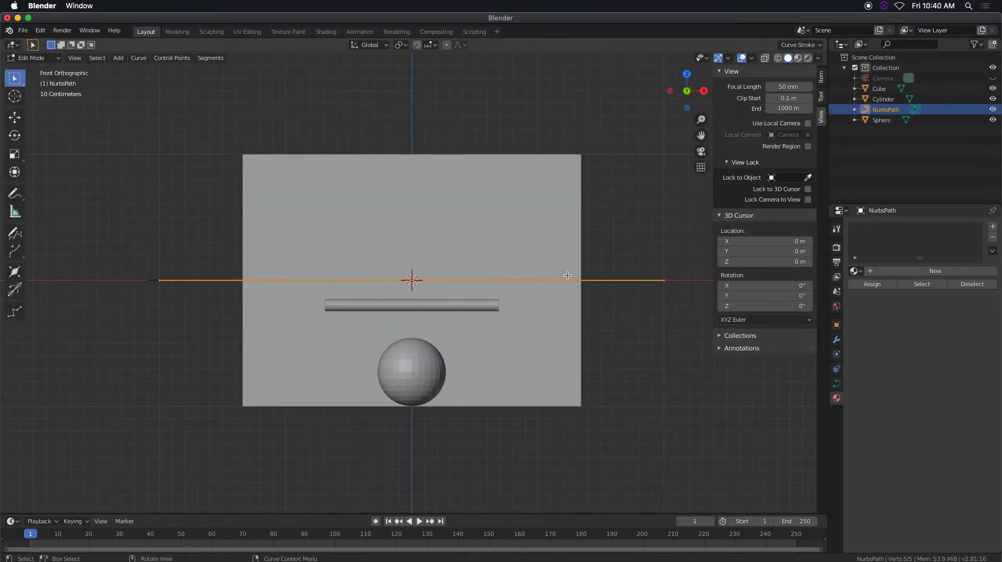
key(s)
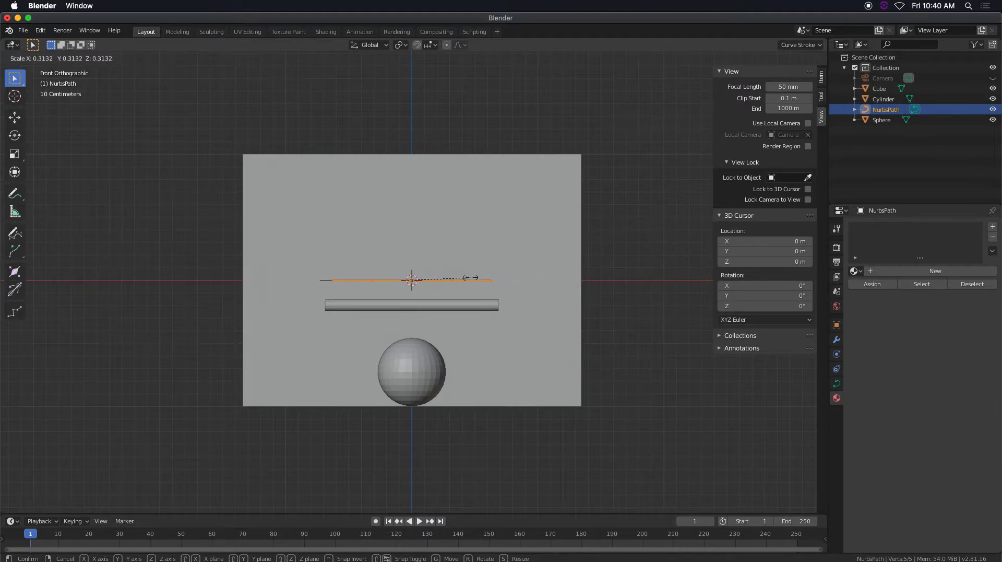
click(447, 277)
In wireframe shading, move the path's second control point from the left by about -0.169 m in X and 0.149 m in Z
scroll(451, 277, up, 5)
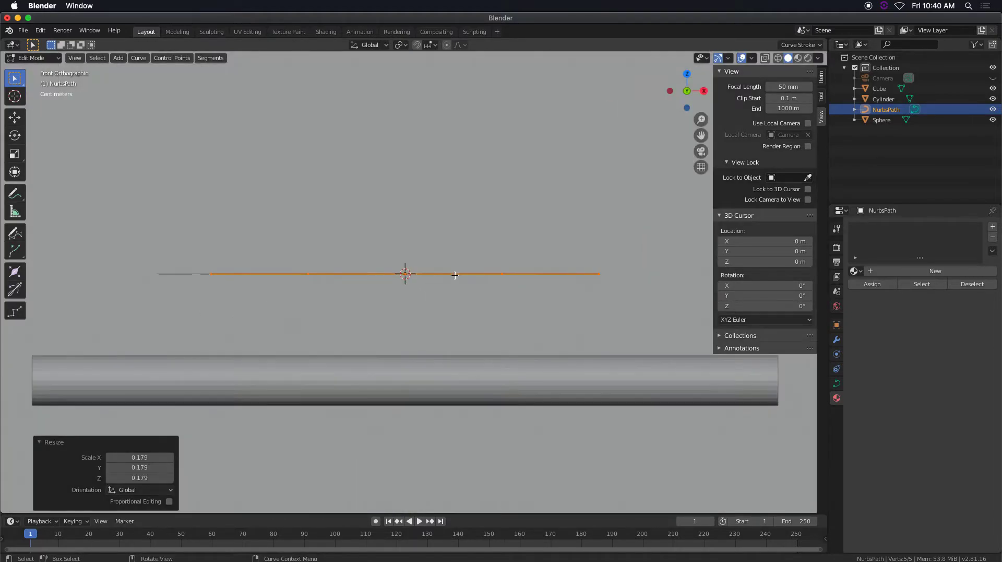
click(778, 57)
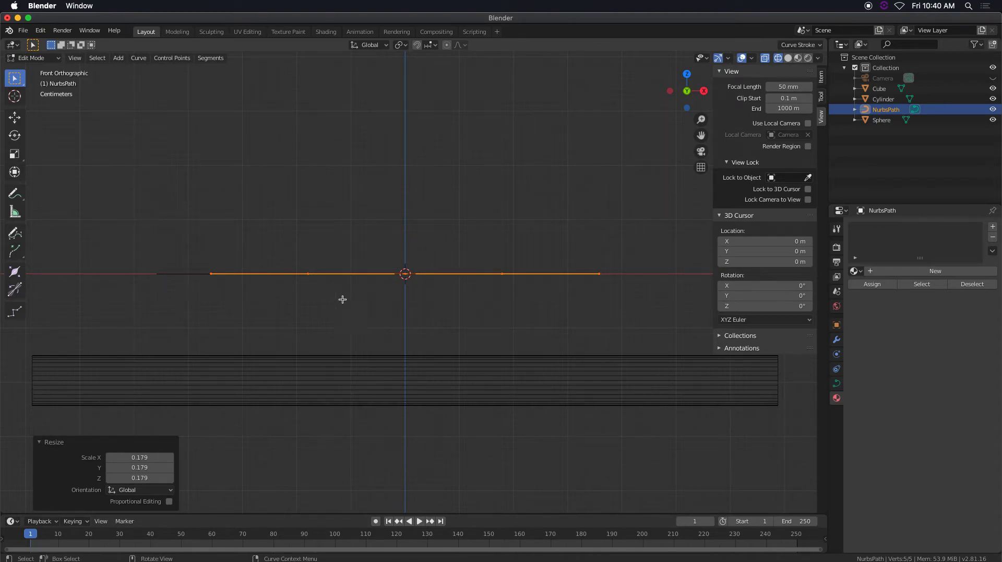
click(310, 279)
drag(323, 290, 230, 209)
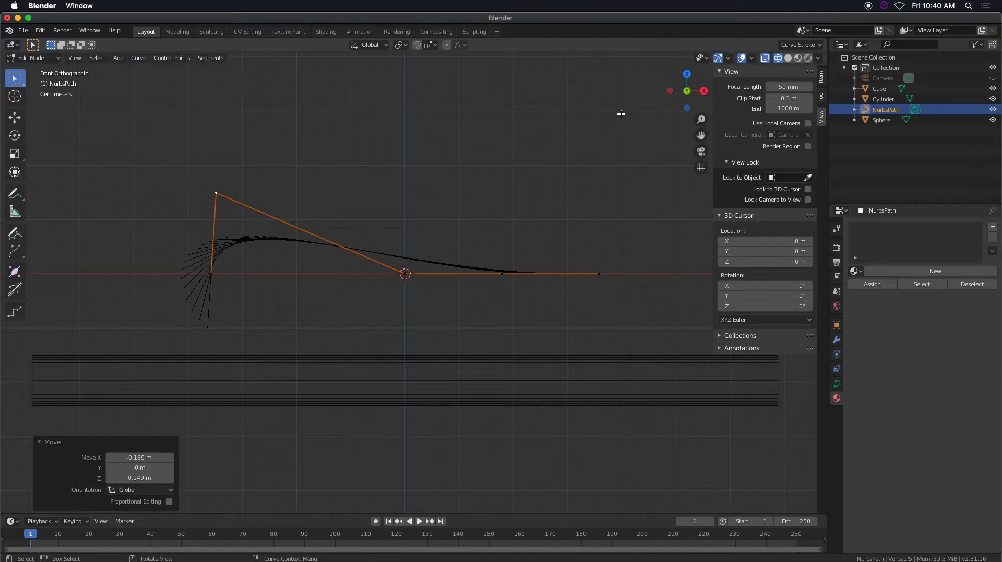
click(752, 59)
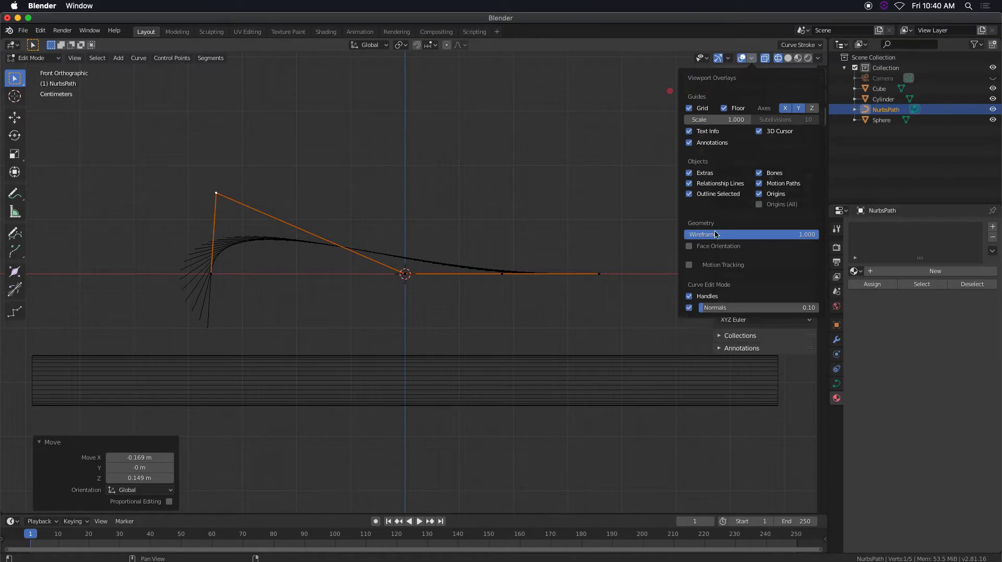
click(753, 60)
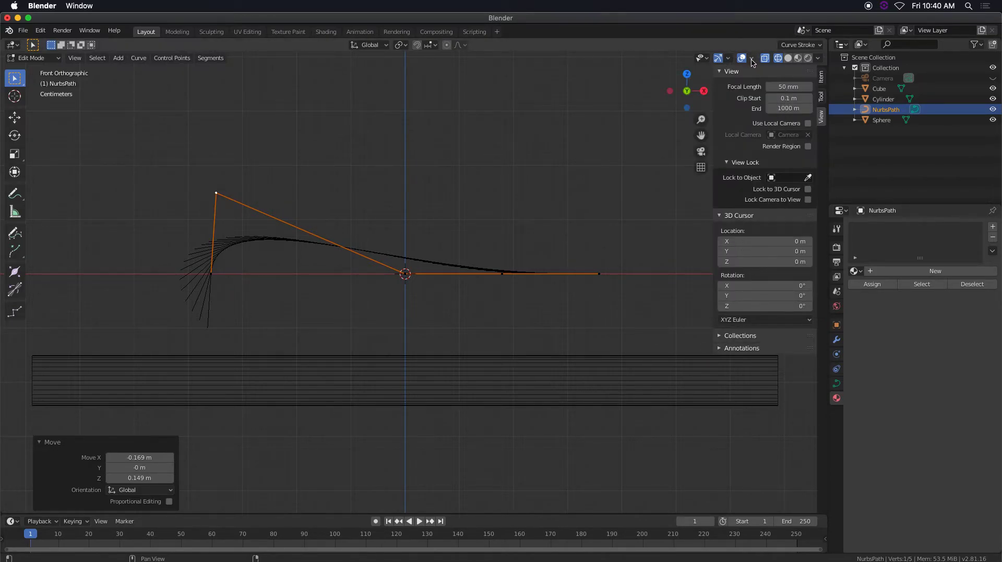
Hide the curve normals and move the path's third control point by about -0.26 m in X and 0.16 m in Z
click(752, 61)
click(689, 307)
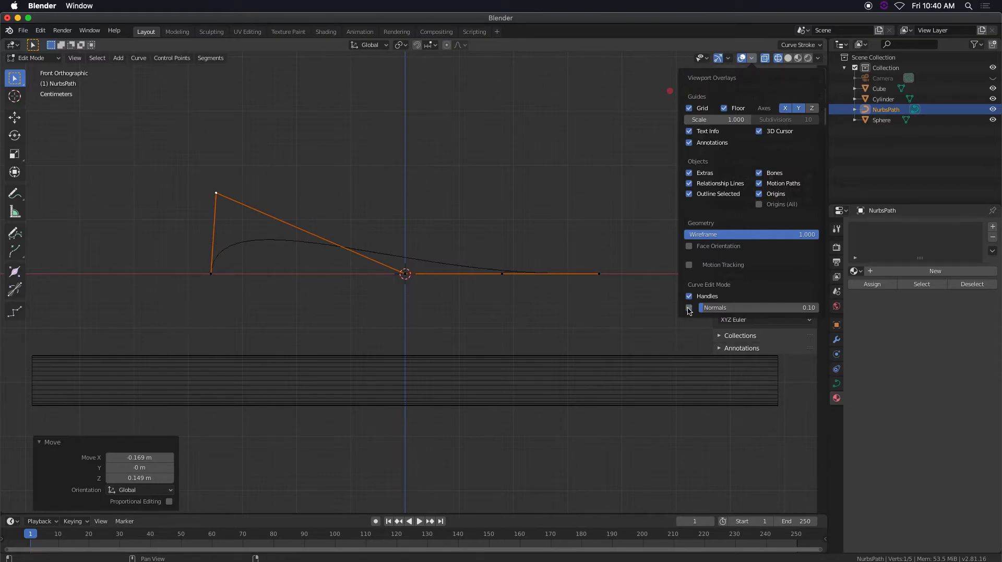
click(405, 273)
key(g)
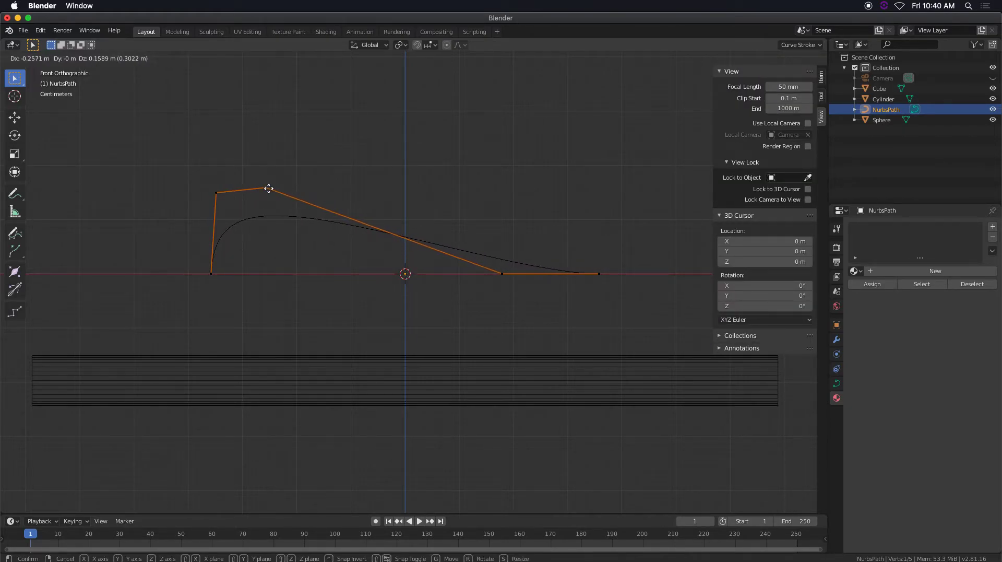
click(266, 188)
Move the fourth control point by about -0.422 m in X and 0.127 m in Z, and nudge it to just below the third point
click(502, 273)
key(g)
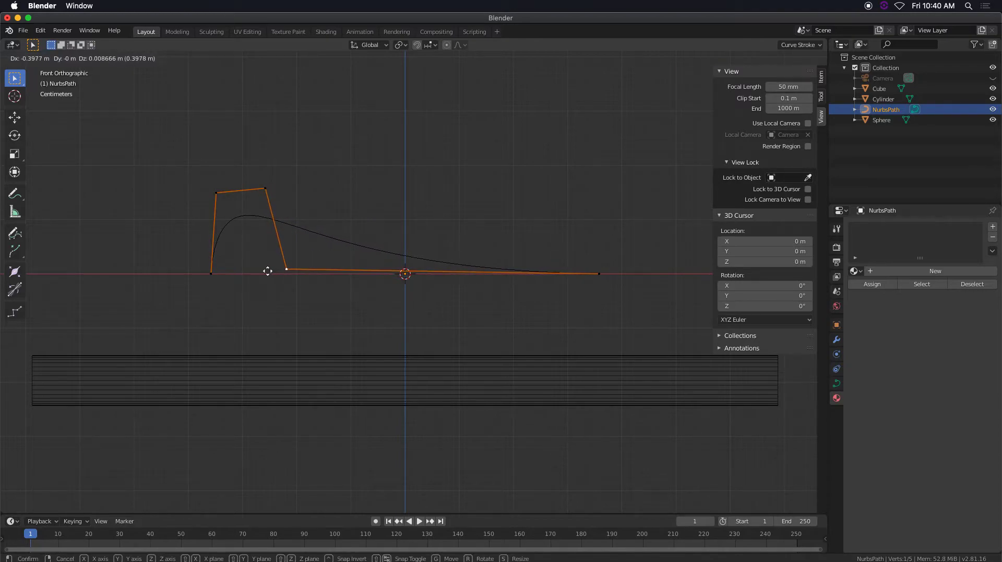
click(253, 208)
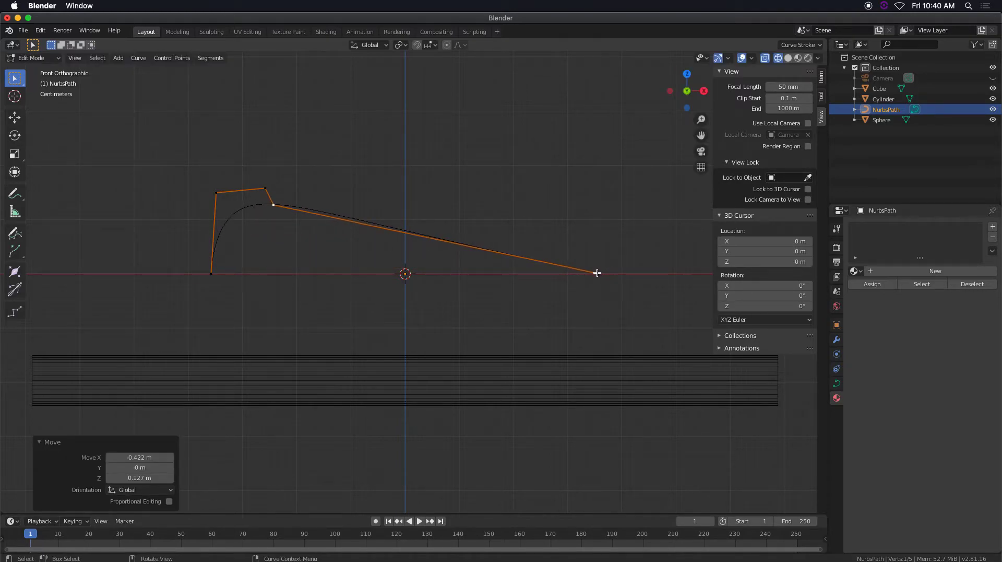
key(g)
click(601, 276)
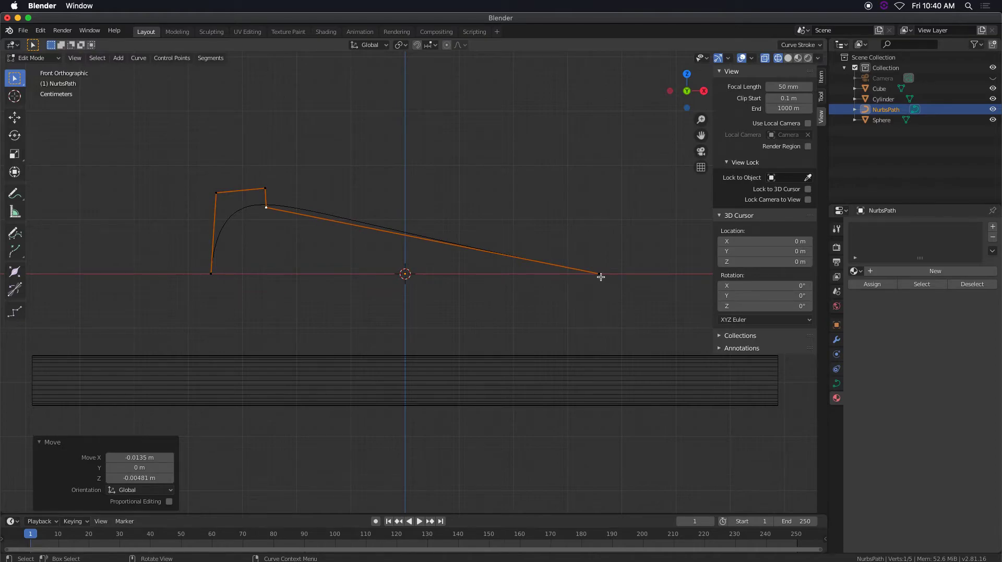
Move the path's end control point by about -0.613 m in X and 0.0751 m in Z, under the fourth point
click(601, 277)
key(g)
click(269, 236)
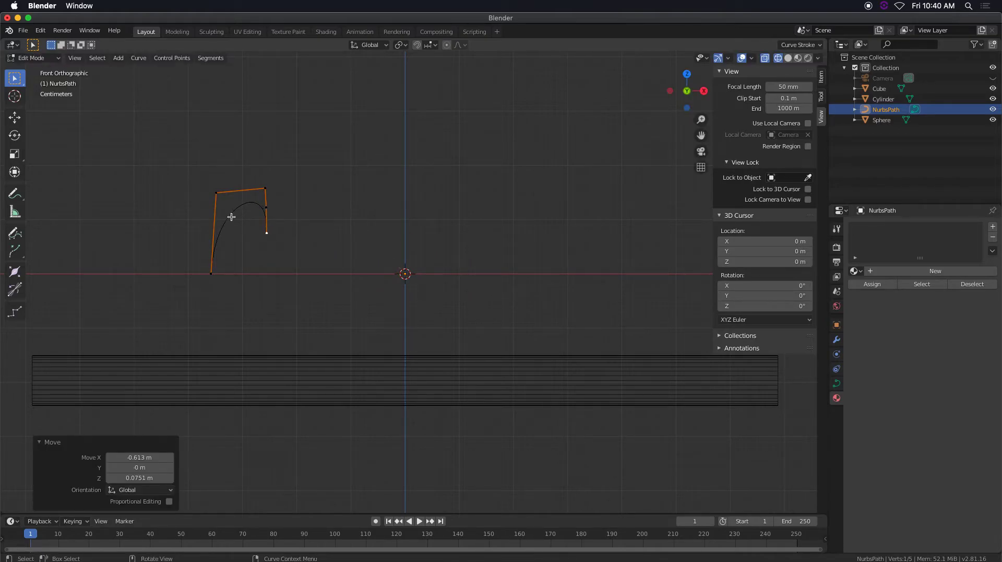
Shift the second control point slightly outward and the third inward to narrow the rounded top of the first letter N
click(215, 195)
key(g)
click(203, 196)
click(264, 188)
key(g)
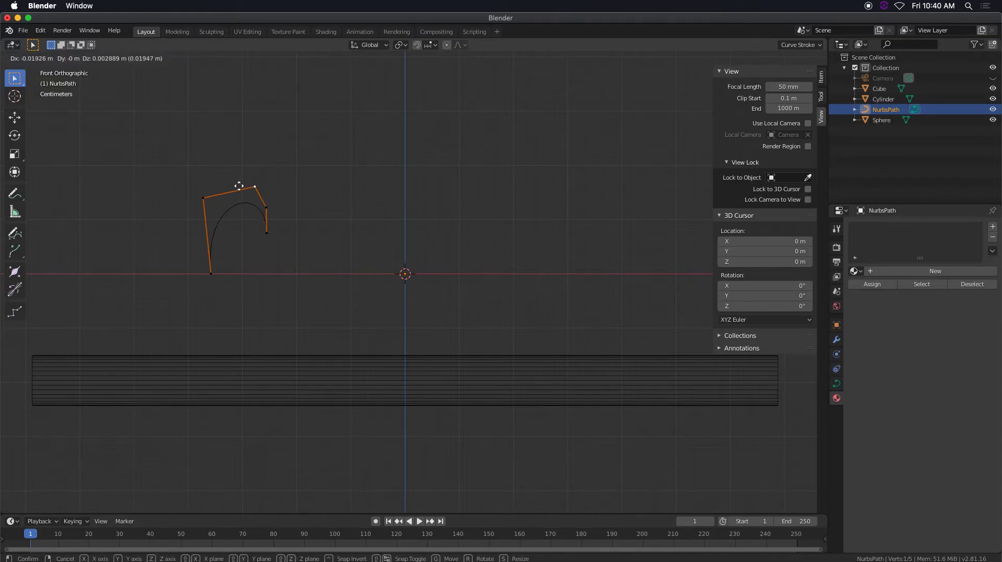
click(215, 187)
Shift the fourth and fifth control points inward so they slope down as the start of the N's diagonal
click(265, 205)
key(g)
click(246, 199)
click(263, 231)
key(g)
click(246, 228)
click(247, 202)
key(g)
click(234, 204)
Extrude three points from the path's end to extend the first N's diagonal to the baseline and form its bottom turn
click(250, 230)
key(e)
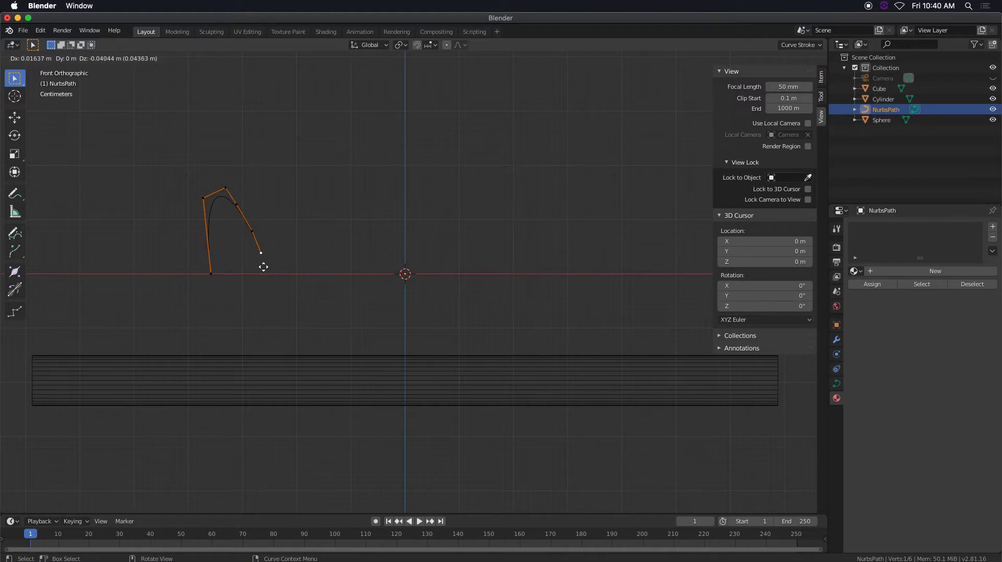
click(265, 270)
key(e)
click(271, 285)
key(e)
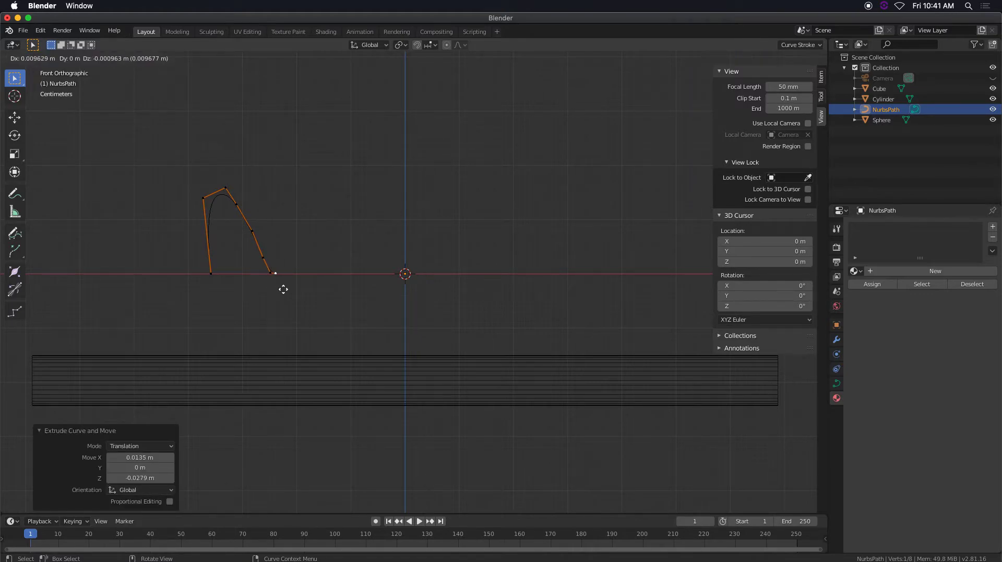
click(300, 290)
Extrude four points upward from the bottom turn to form the first N's right stem, reaching the top of the letter E
key(e)
click(304, 272)
key(e)
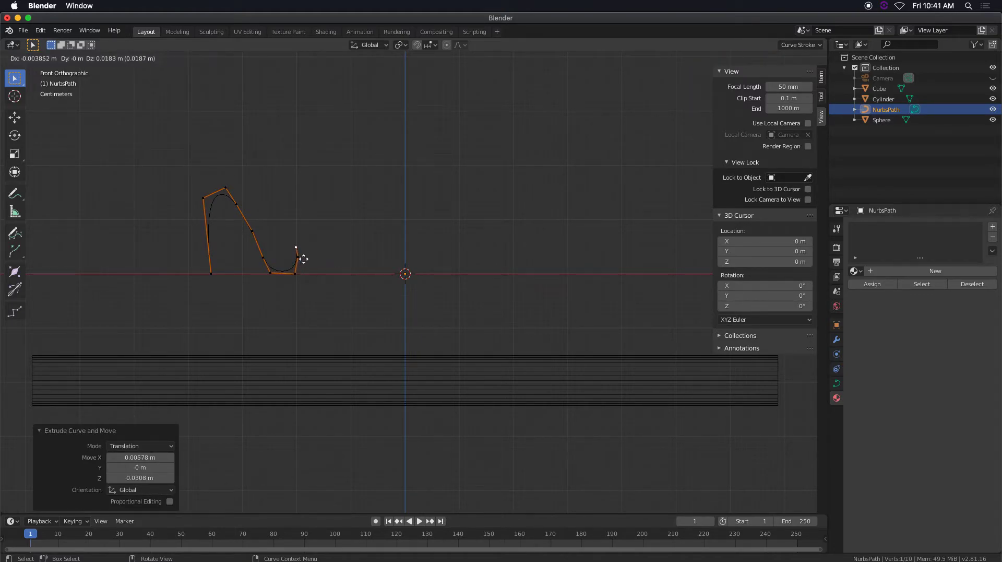
click(304, 241)
key(e)
click(305, 206)
key(e)
click(308, 189)
Extrude four points to draw the E's horizontal top bar and curl its far end back underneath
key(e)
click(335, 189)
key(e)
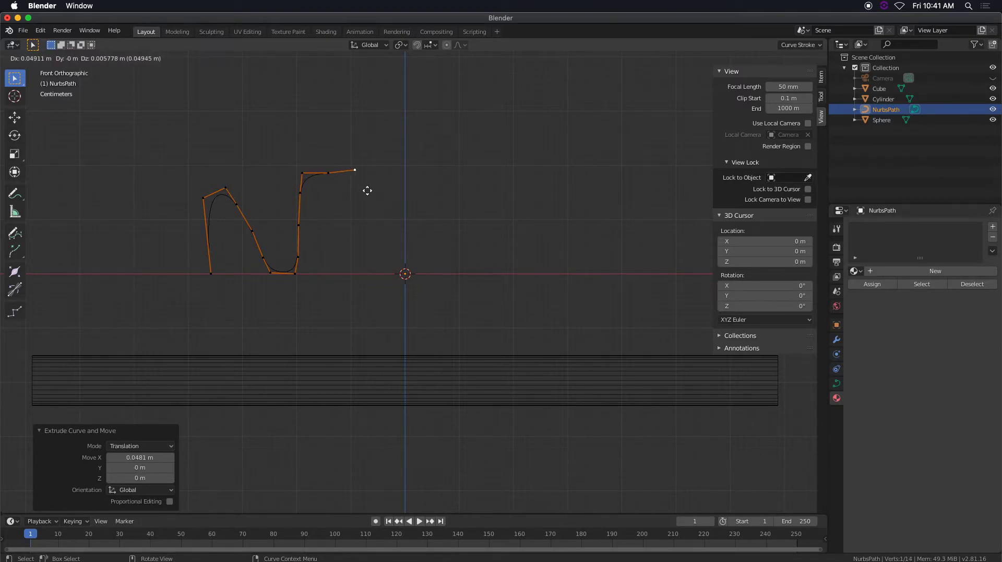
click(395, 193)
key(e)
click(408, 200)
key(e)
click(387, 213)
Extrude six points back, down and forward to draw the E's upper hollow and its middle bar
key(e)
click(359, 209)
key(e)
click(325, 213)
key(e)
click(316, 234)
key(e)
click(323, 244)
key(e)
click(348, 244)
key(e)
click(397, 243)
Extrude seven points to turn the middle bar back, round the E's lower hollow and draw its bottom bar
key(e)
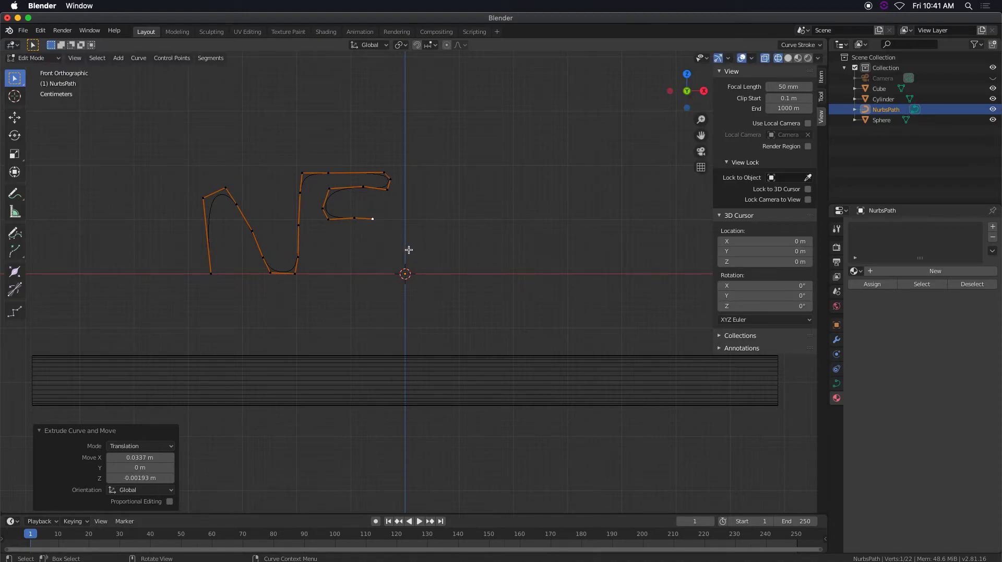
click(407, 270)
key(e)
click(389, 271)
key(e)
click(340, 264)
key(e)
click(336, 284)
key(e)
click(355, 289)
key(e)
click(390, 287)
key(e)
click(423, 285)
Extrude five points up from the E's bottom bar and across to form the left side and top arc of the O
key(e)
click(414, 265)
key(e)
click(410, 222)
key(e)
click(426, 192)
key(e)
click(466, 190)
key(e)
click(496, 205)
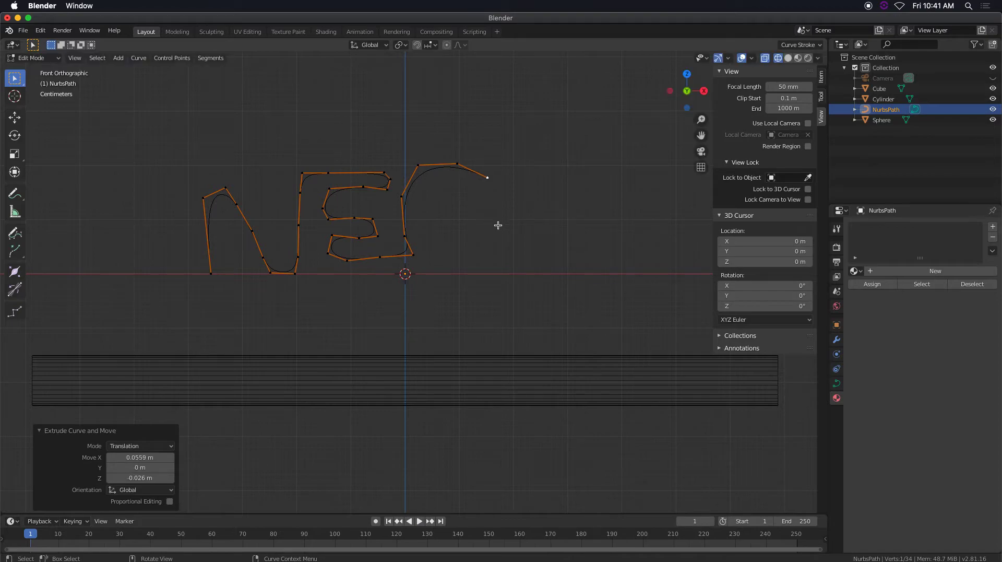
Extrude four points down the right side of the O and curve them back inward near the baseline
key(e)
click(501, 261)
key(e)
click(490, 302)
key(e)
click(464, 321)
key(e)
click(442, 294)
Extrude three points forward along the baseline to join the bottom of the O to the start of the last N
key(e)
click(445, 303)
key(e)
click(503, 301)
key(e)
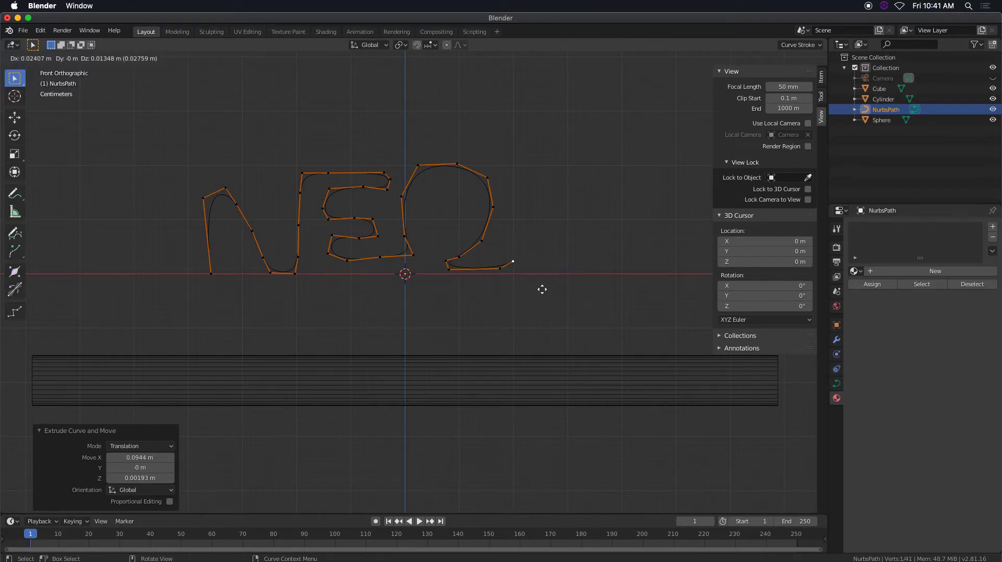
click(539, 289)
Extrude four points to raise the last N's left stem and form its narrow top turn
key(e)
click(530, 239)
key(e)
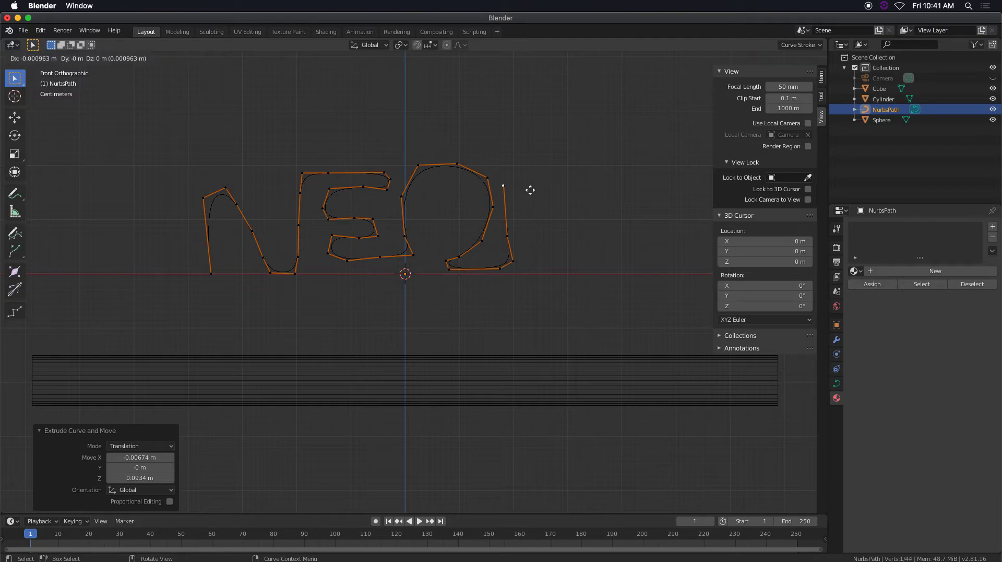
click(532, 171)
key(e)
click(554, 163)
key(e)
click(557, 178)
Extrude three points to draw the last N's diagonal down to the baseline and its bottom turn
key(e)
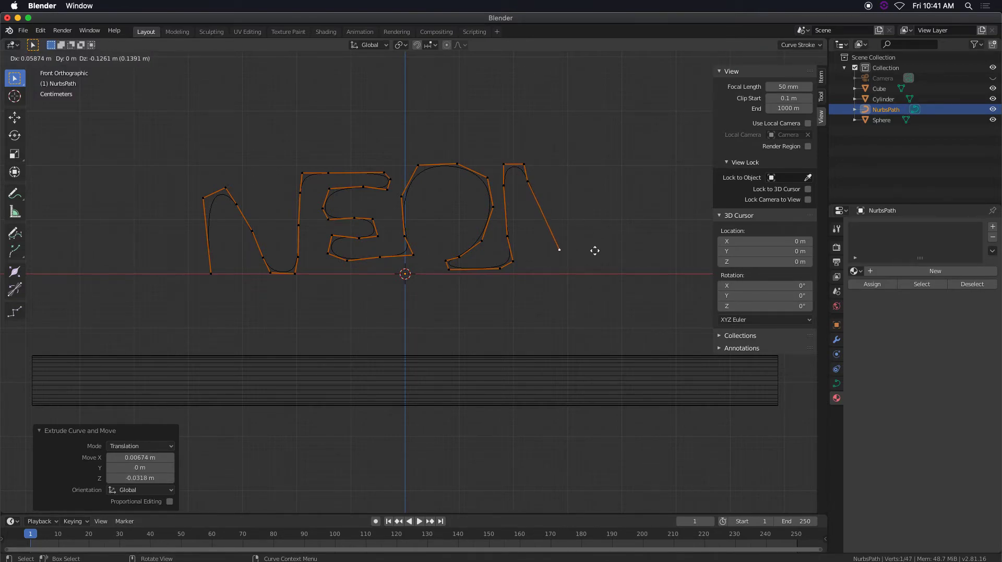
click(596, 251)
key(e)
click(600, 268)
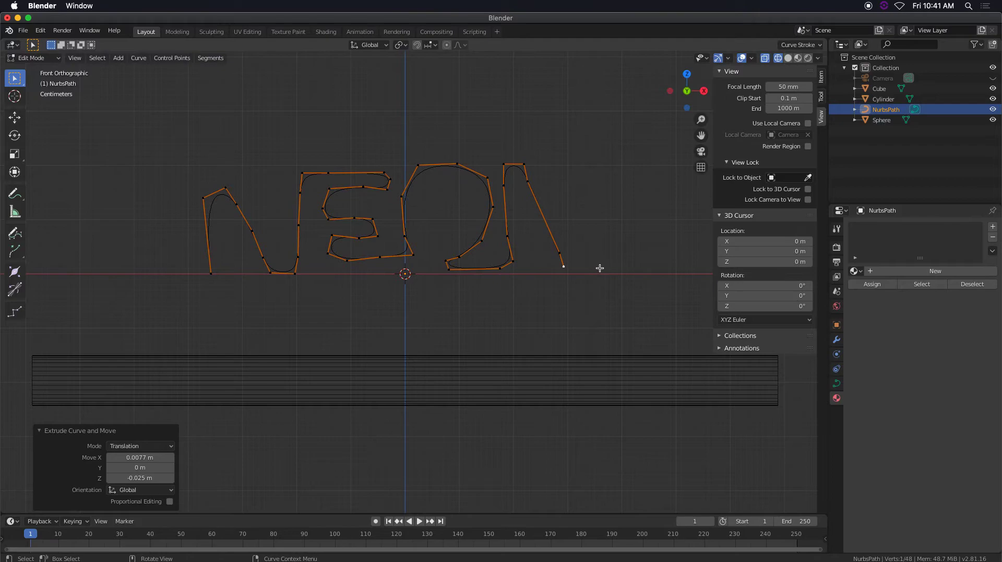
key(e)
click(626, 268)
Extrude four points up to form the last N's right stem and finish editing the path
key(e)
click(630, 247)
key(e)
click(612, 178)
key(e)
click(609, 133)
key(e)
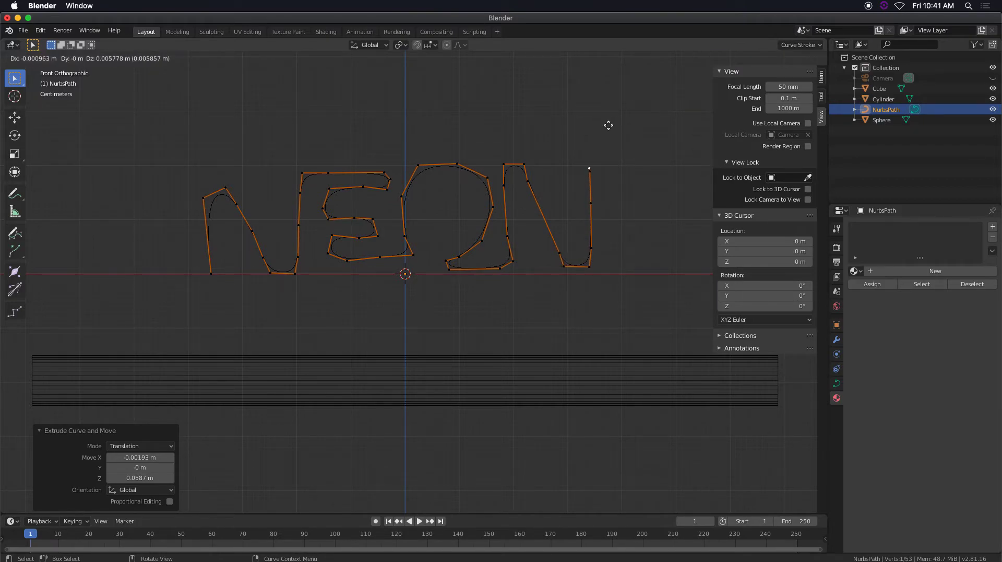
click(608, 118)
key(Tab)
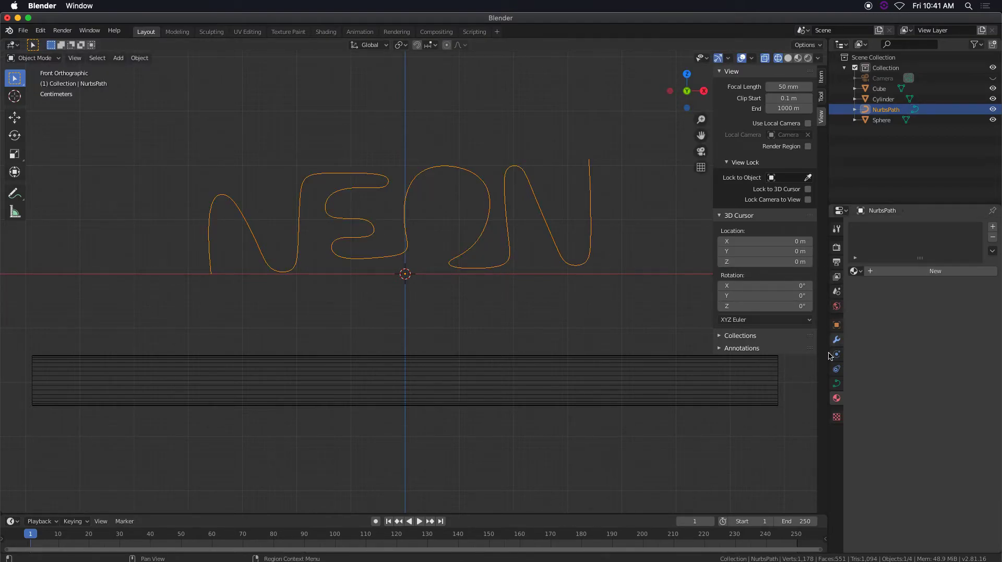
Give the NEON path a round thickness with a bevel depth of 0.01 m
click(837, 384)
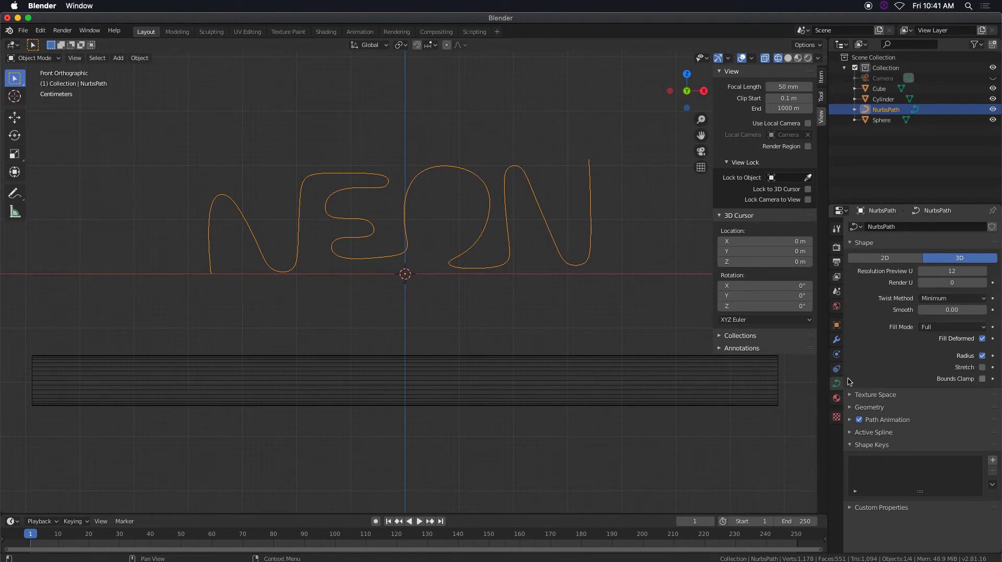
click(851, 408)
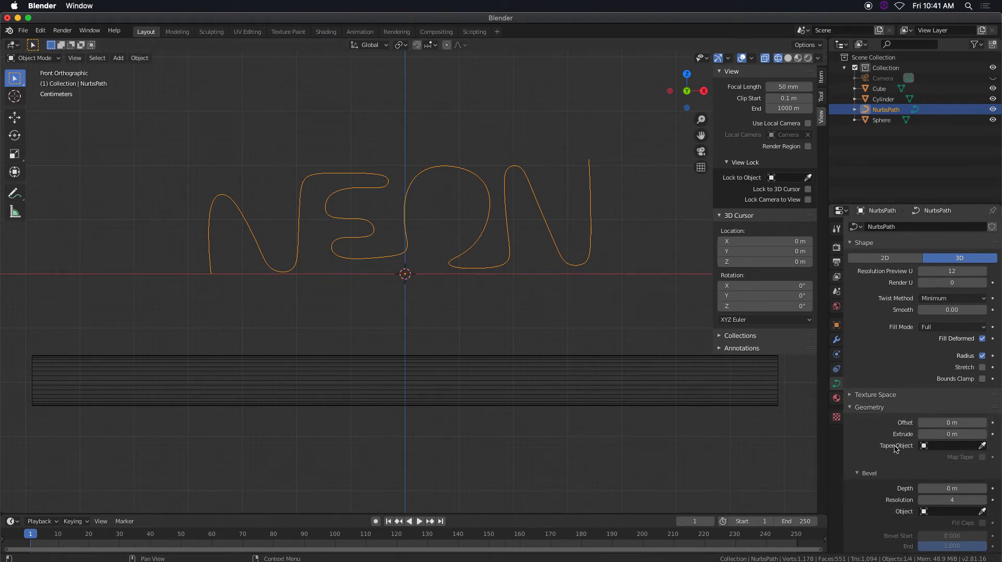
mouse_move(942, 488)
mouse_down()
mouse_move(981, 488)
mouse_move(948, 488)
mouse_up()
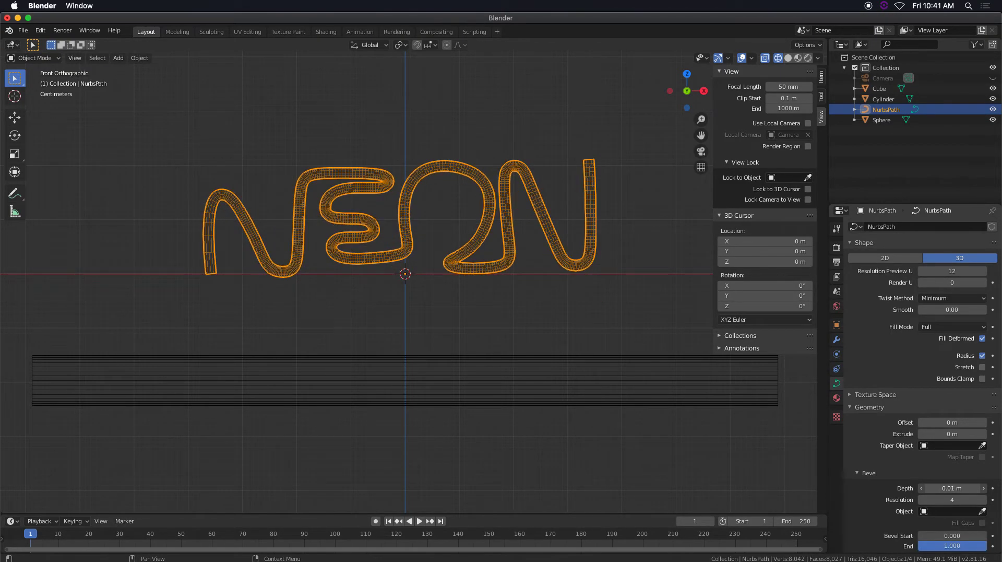
scroll(444, 246, up, 1)
scroll(444, 245, up, 1)
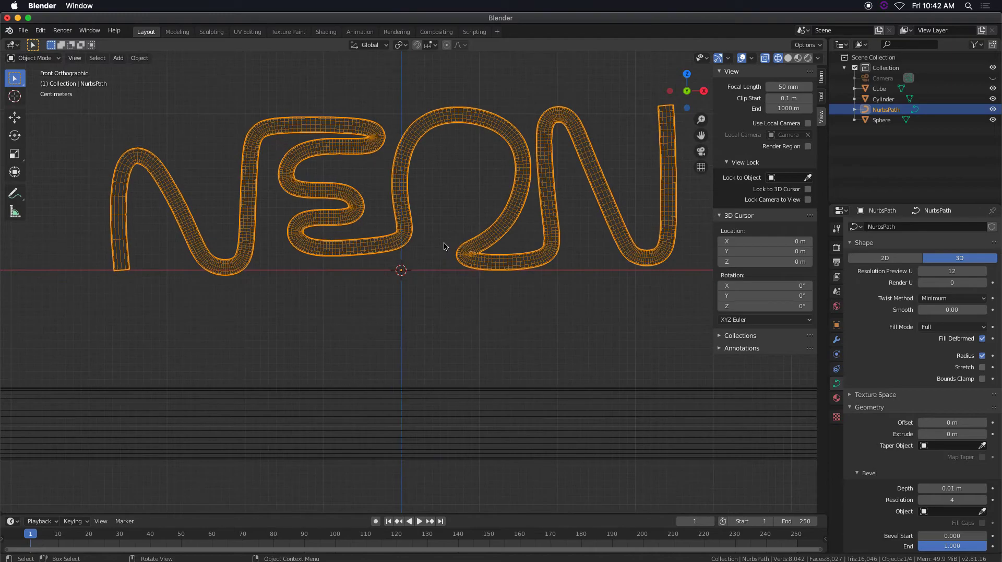
Assign the existing Neon Red material to the NEON path and show the scene in rendered shading
click(788, 58)
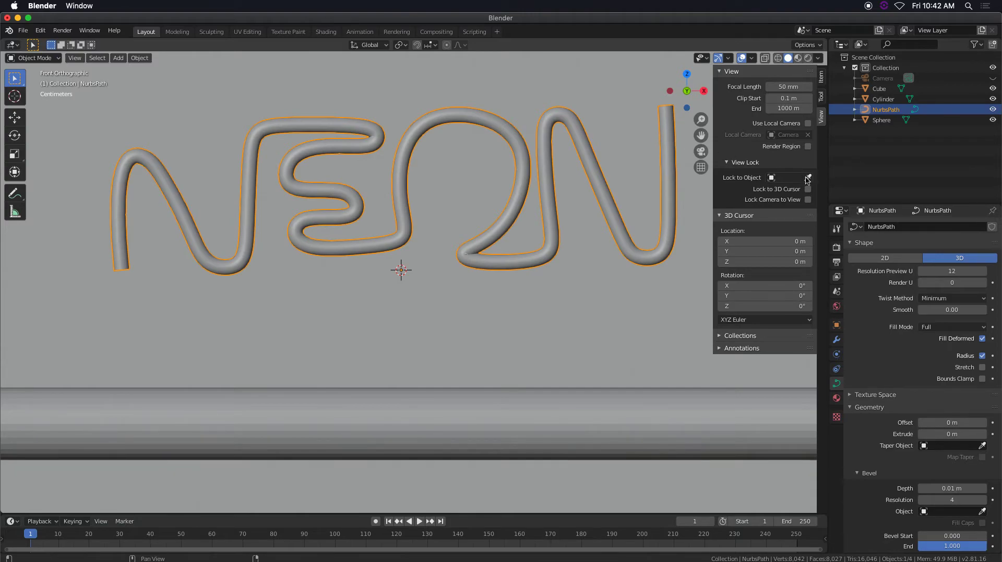
click(837, 398)
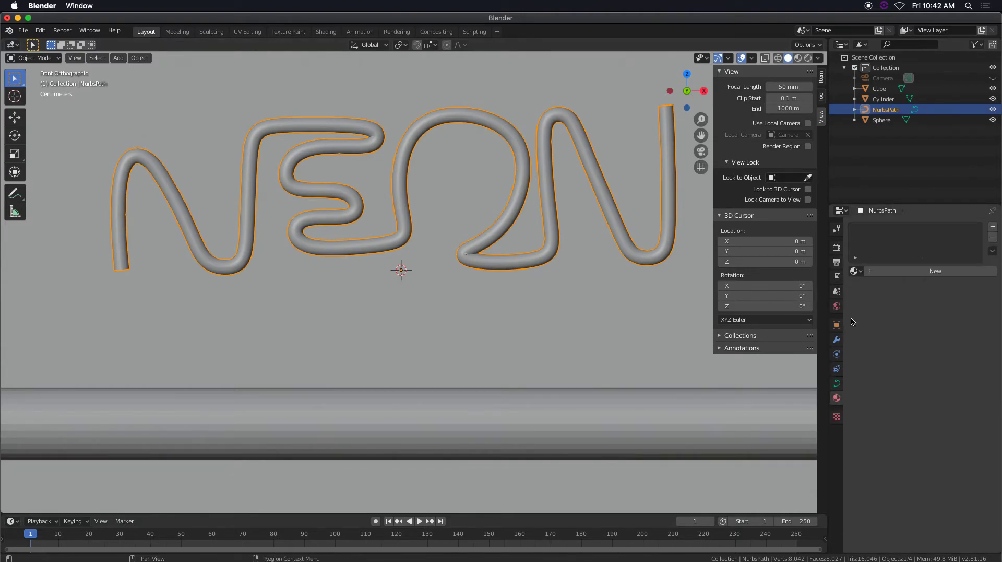
click(855, 270)
click(879, 307)
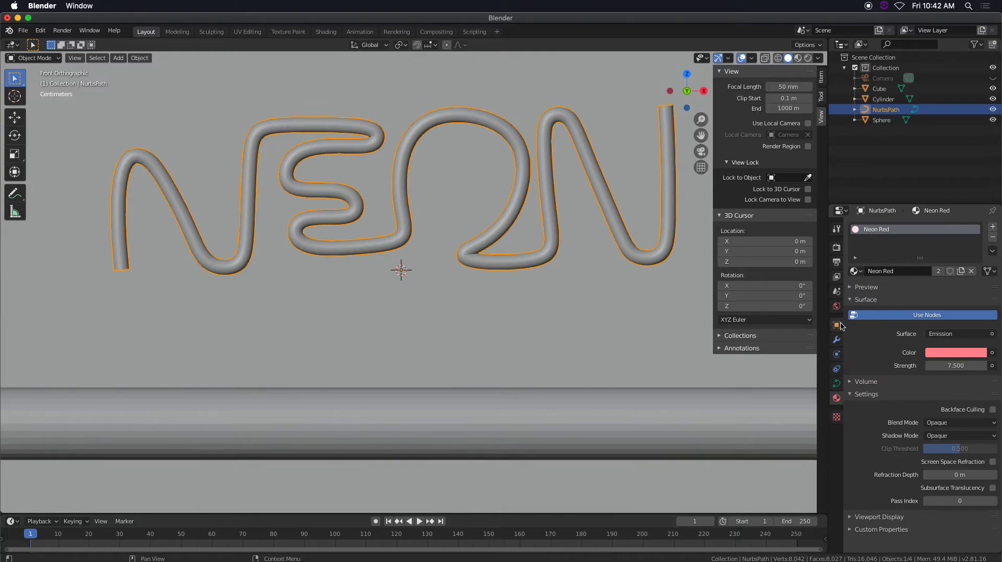
click(809, 58)
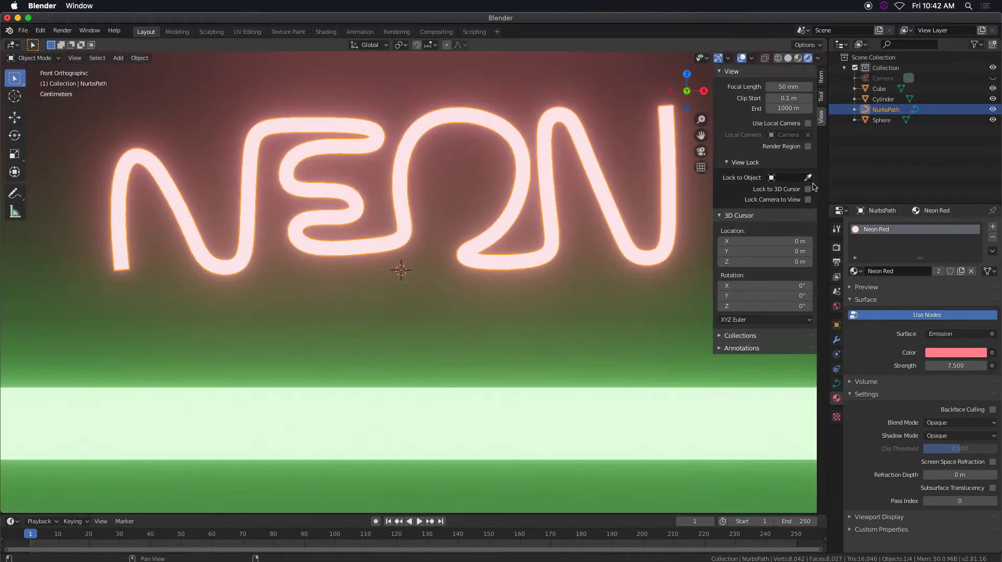
scroll(563, 189, down, 4)
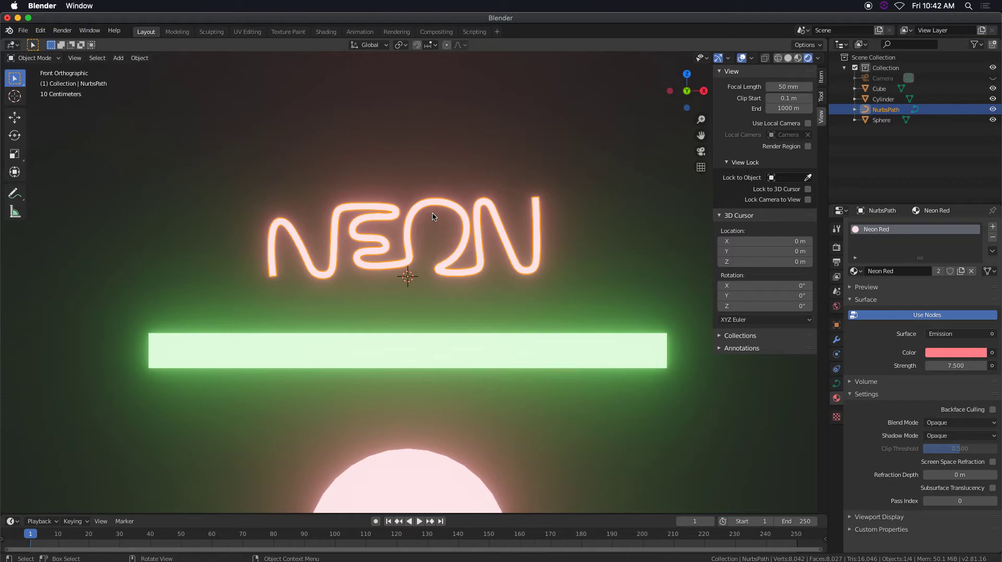
Edit the path and raise the control point at the top of the O by about 0.0236 m in Z and -0.00416 m in X
key(Tab)
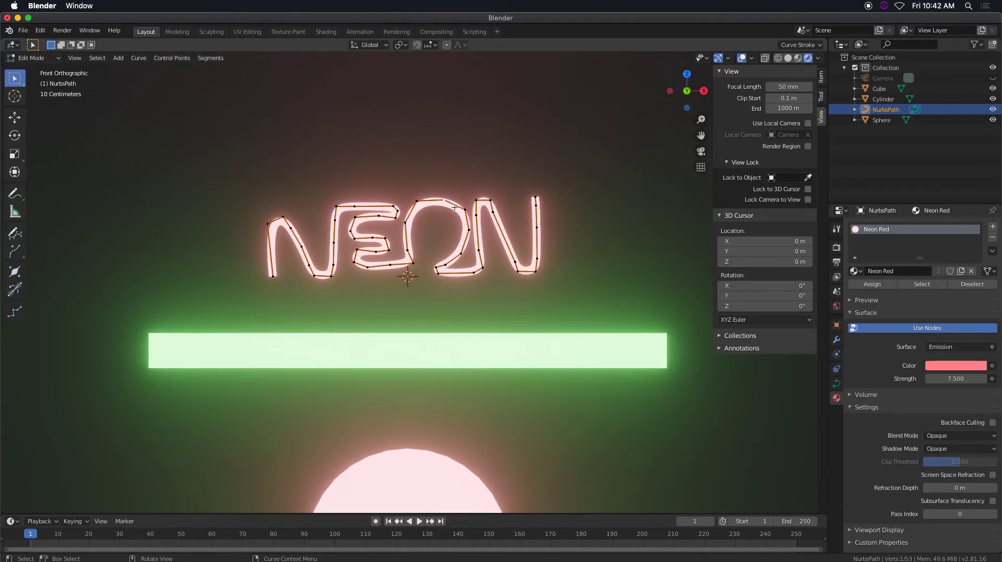
key(g)
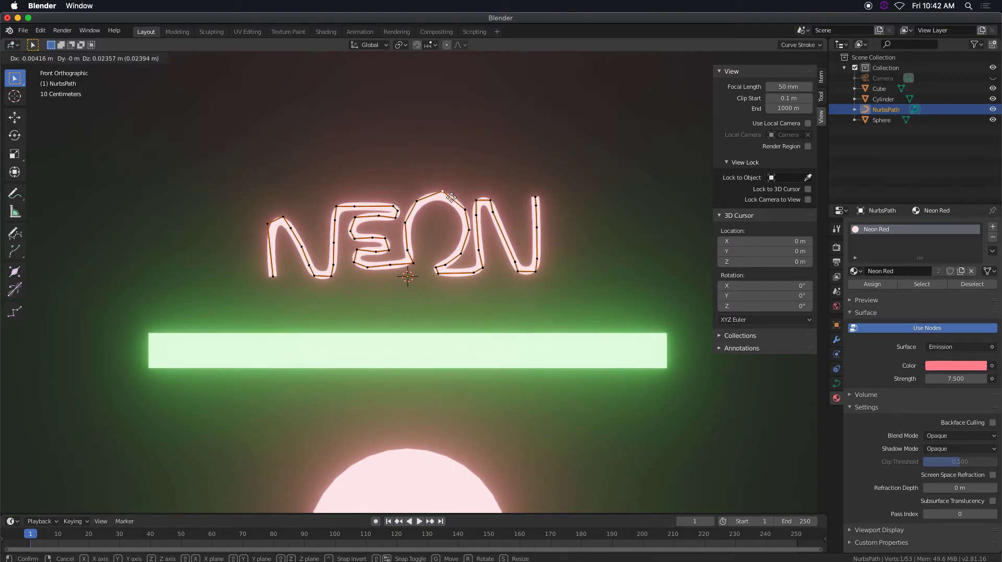
click(451, 197)
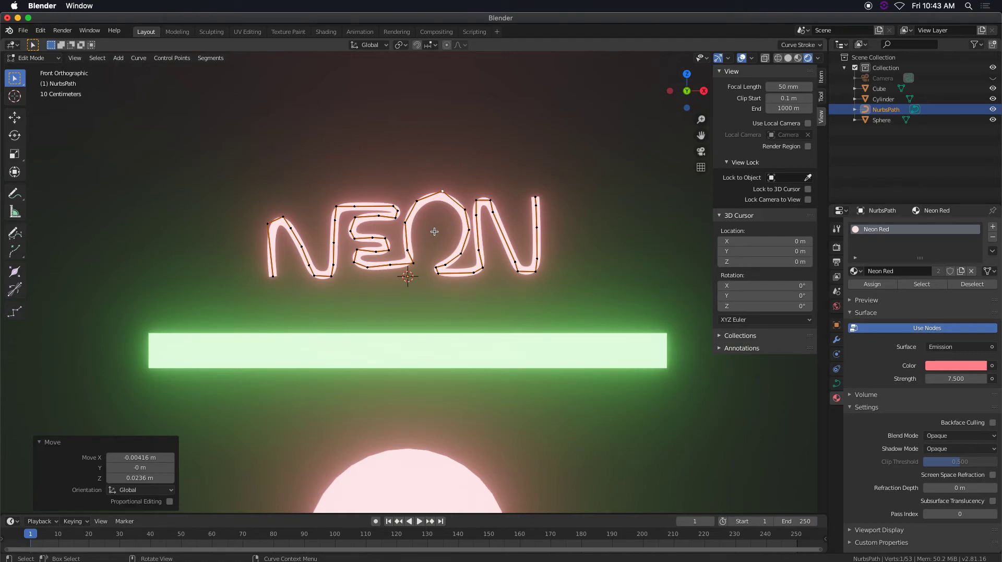
key(Tab)
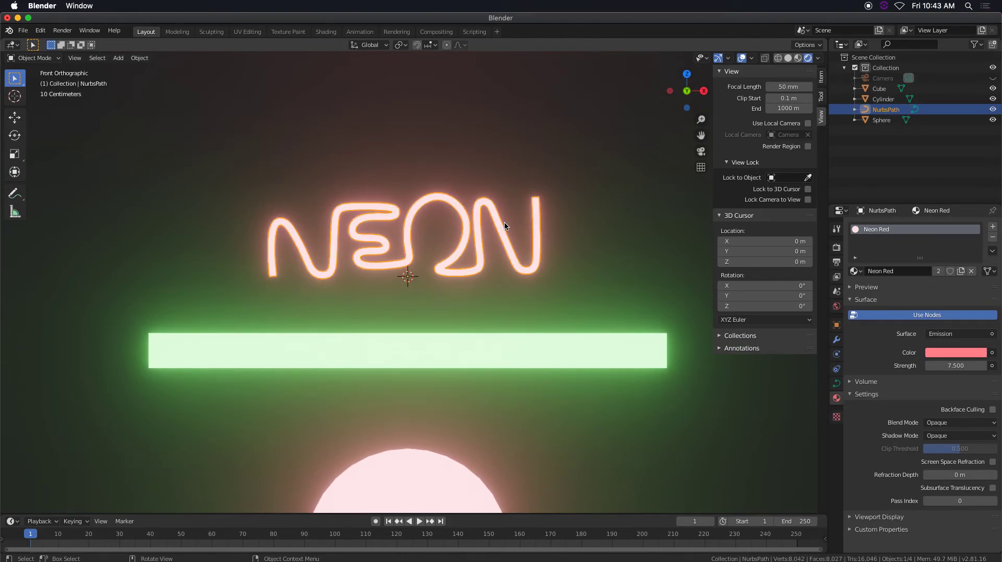
View the scene through the camera and switch the render engine to Cycles
scroll(504, 221, down, 4)
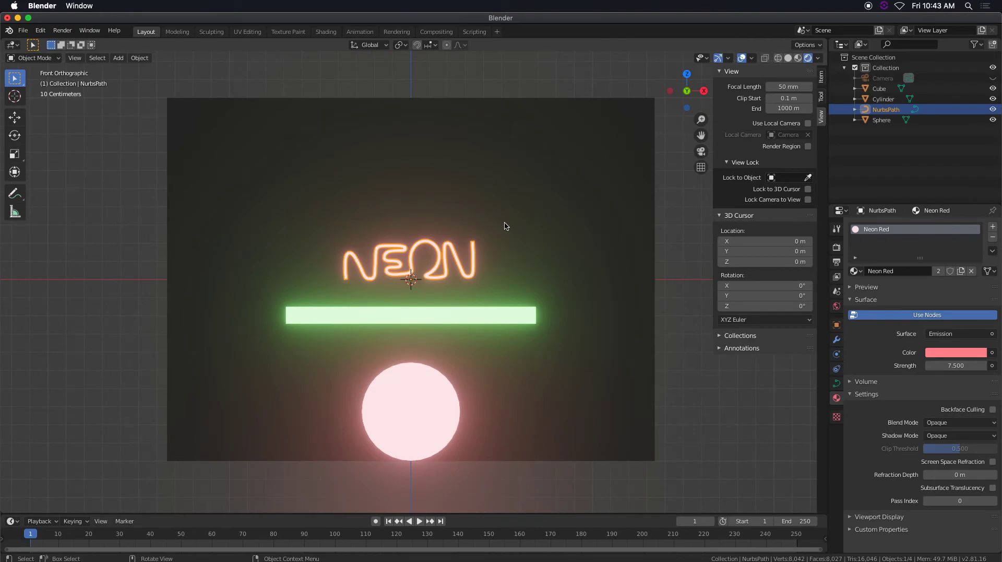
key(KP_0)
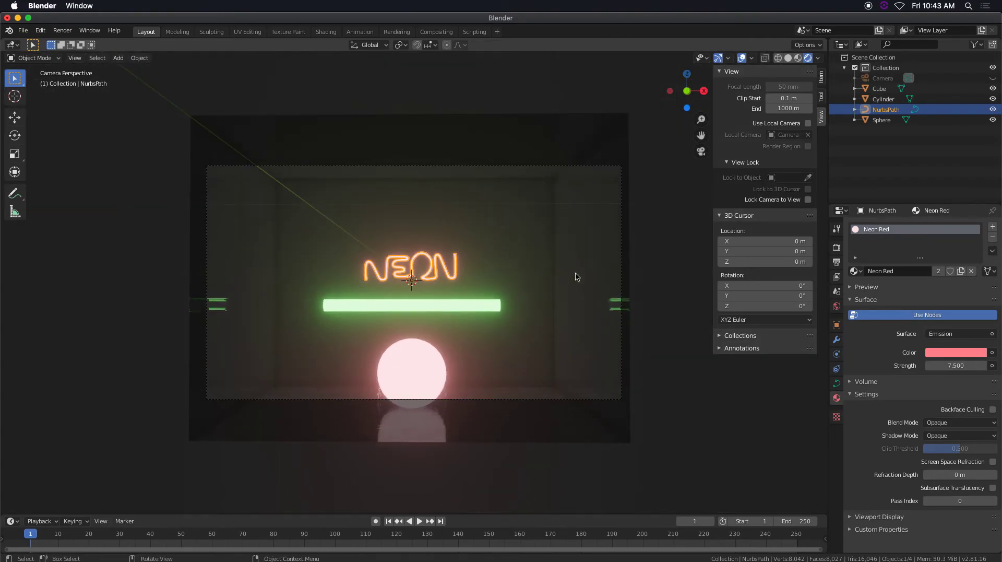
click(837, 247)
click(942, 227)
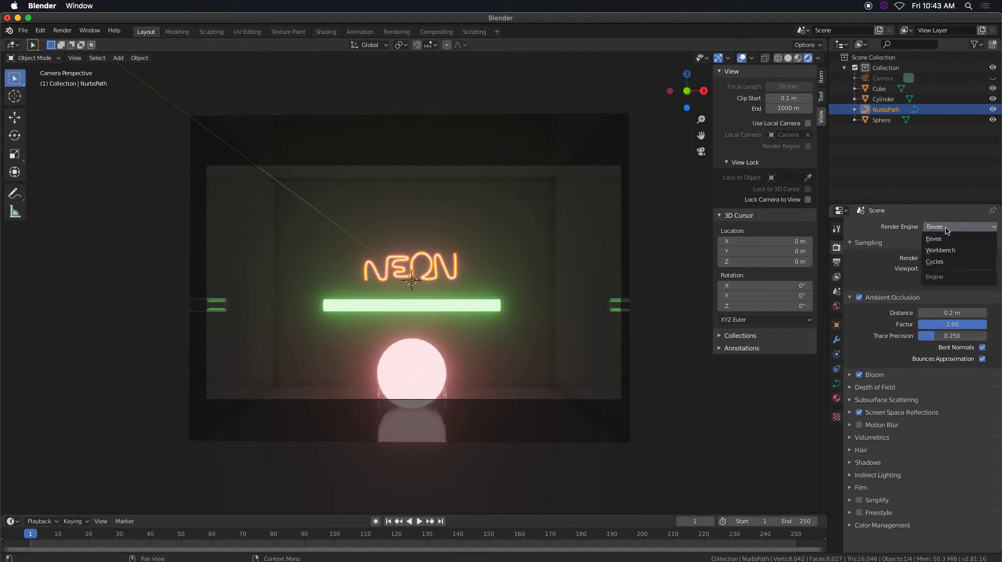
click(945, 261)
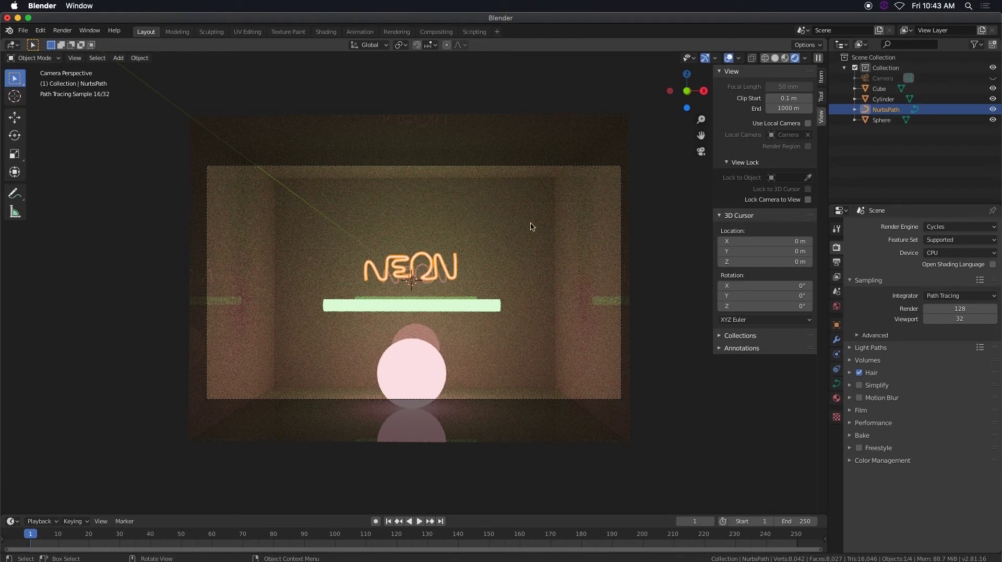
Darken the world background color to black
click(836, 306)
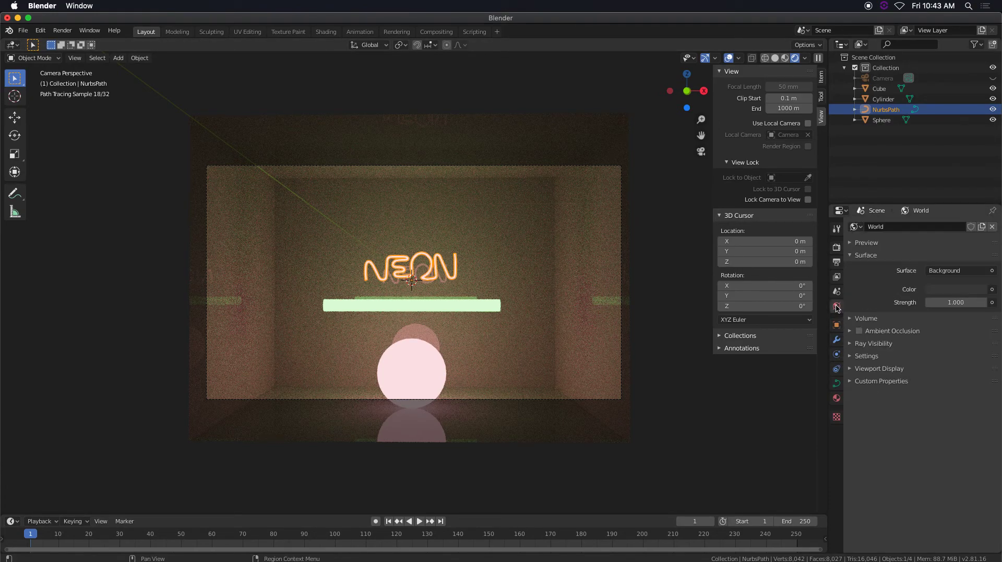
click(955, 290)
drag(978, 188, 983, 222)
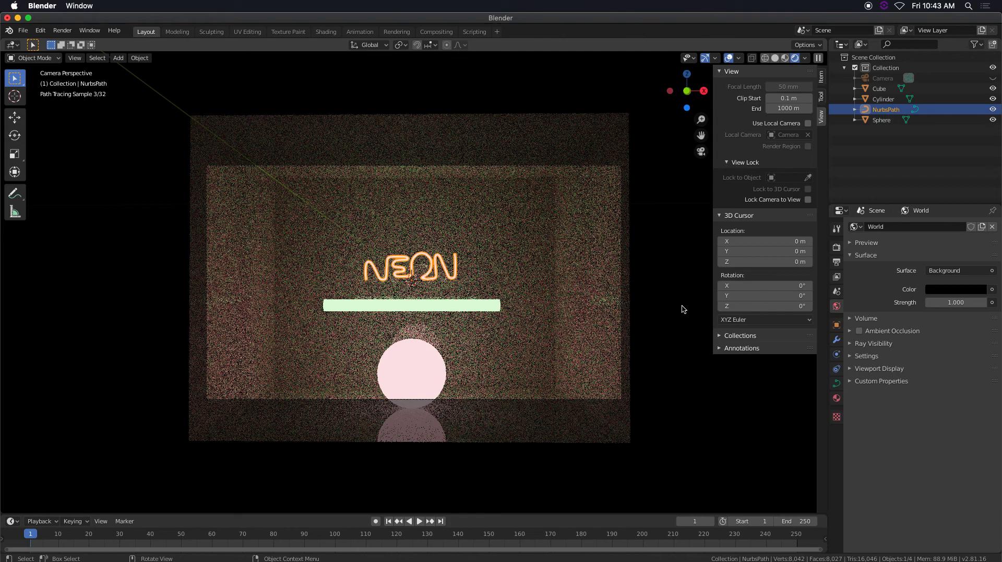
Set the emission strength of the red sphere's Neon Red material to 2
click(428, 366)
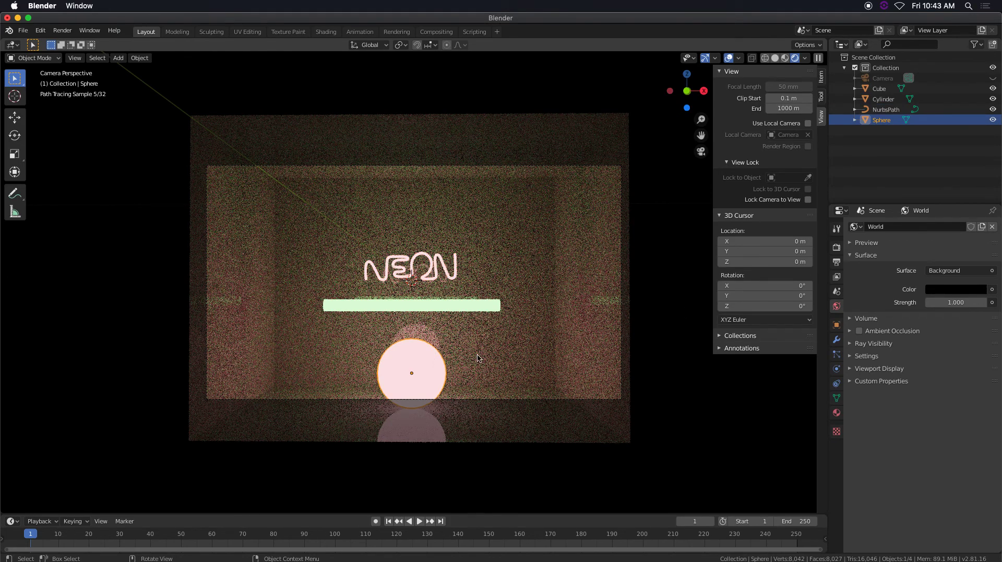
click(836, 413)
double_click(947, 336)
text(7.5)
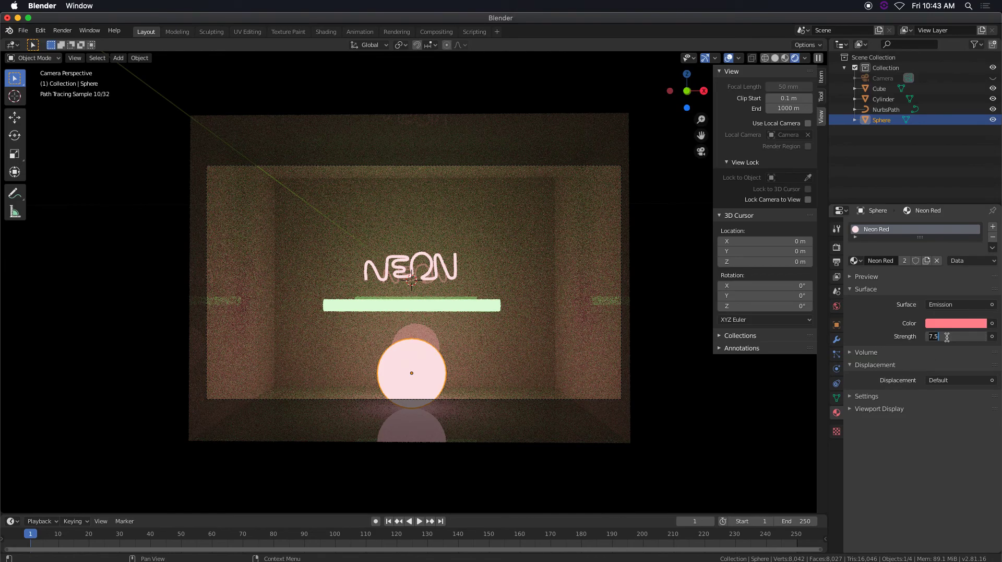
text(2)
key(Return)
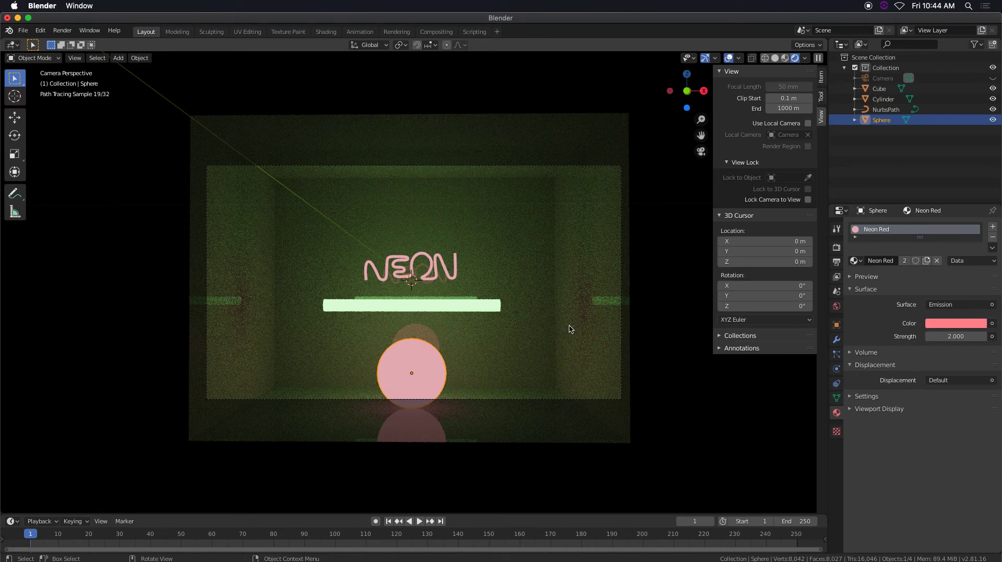
Set the box room material's roughness to 1 and darken its base color to a very dark grey
click(583, 349)
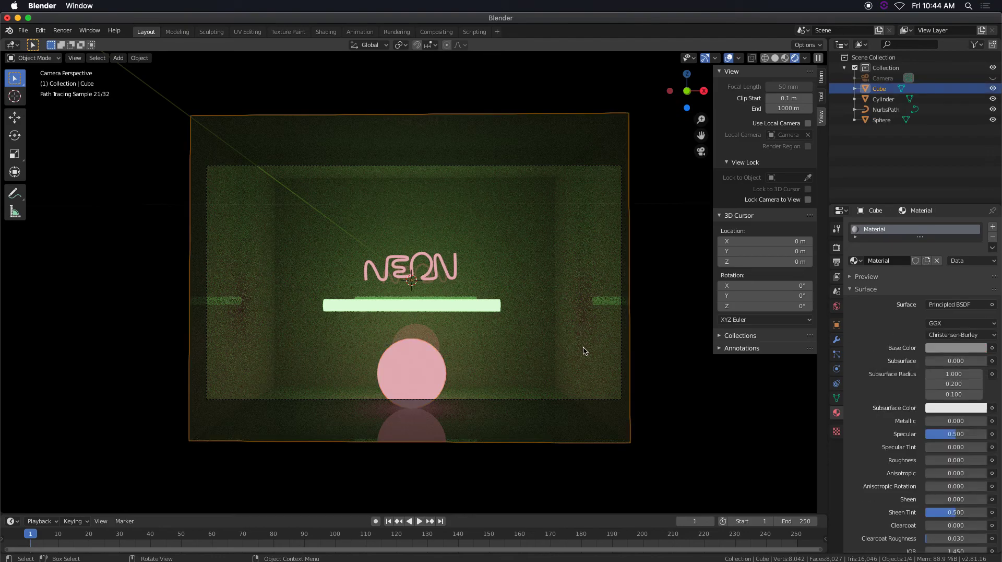
click(945, 460)
text(1)
key(Return)
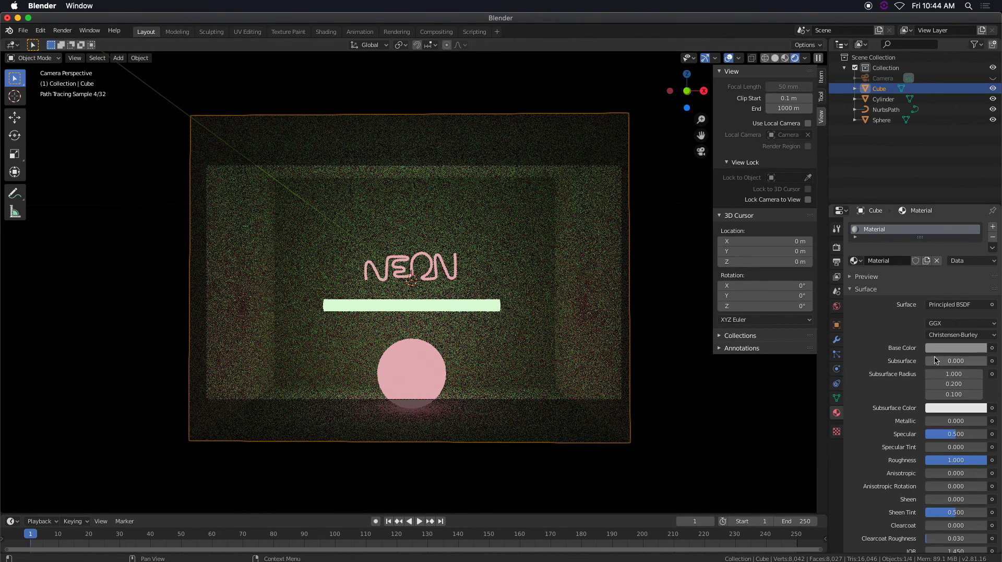
click(955, 348)
mouse_move(985, 247)
mouse_down()
mouse_move(985, 237)
mouse_move(985, 264)
mouse_move(985, 240)
mouse_move(985, 251)
mouse_up()
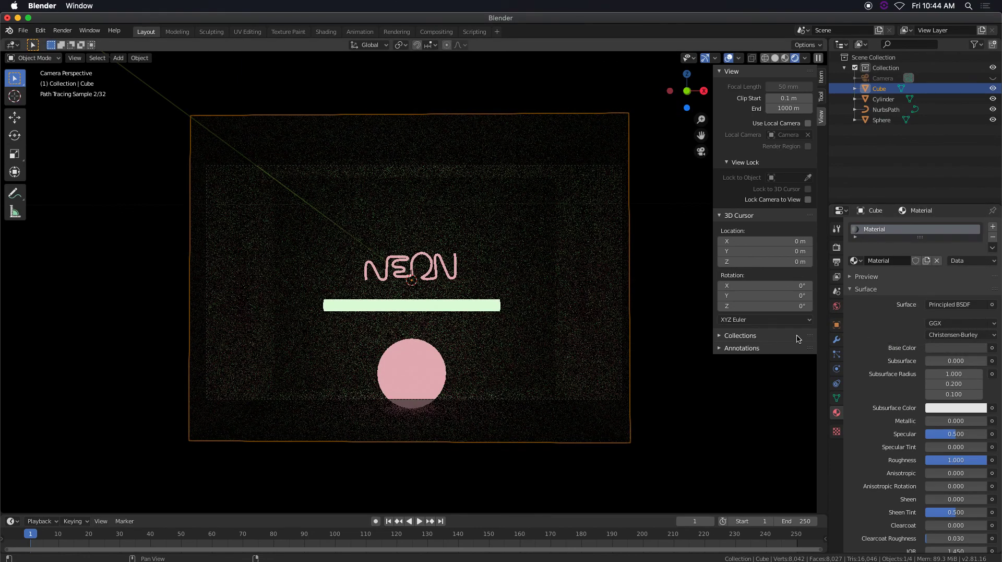